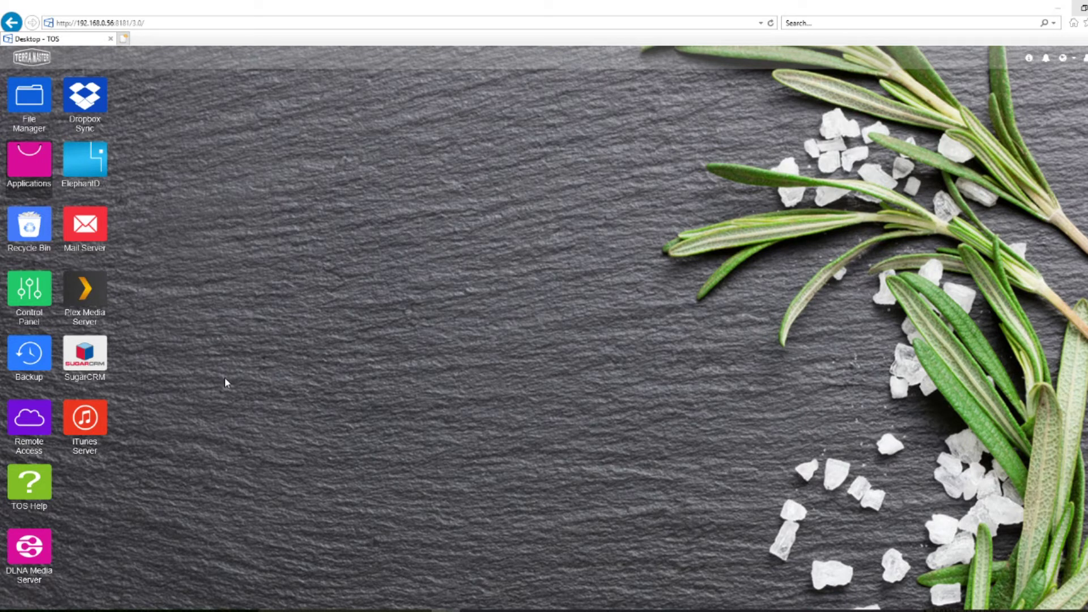
Browse the full list of NAS applications and install Java Virtual Machine
click(29, 155)
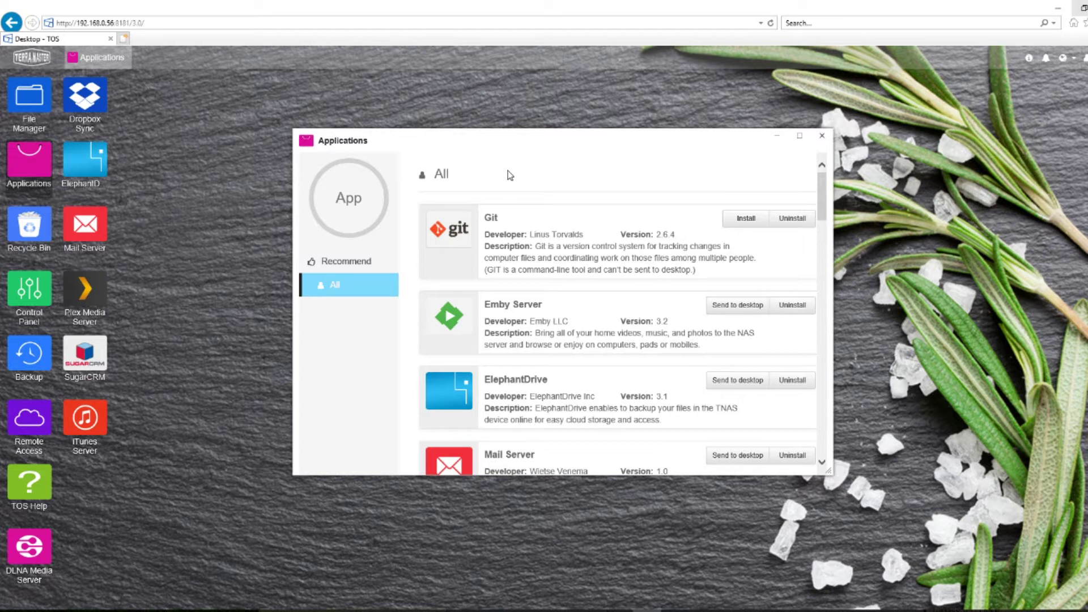
mouse_move(822, 201)
mouse_down()
mouse_move(822, 386)
mouse_move(837, 275)
mouse_move(826, 180)
mouse_up()
drag(826, 203, 825, 325)
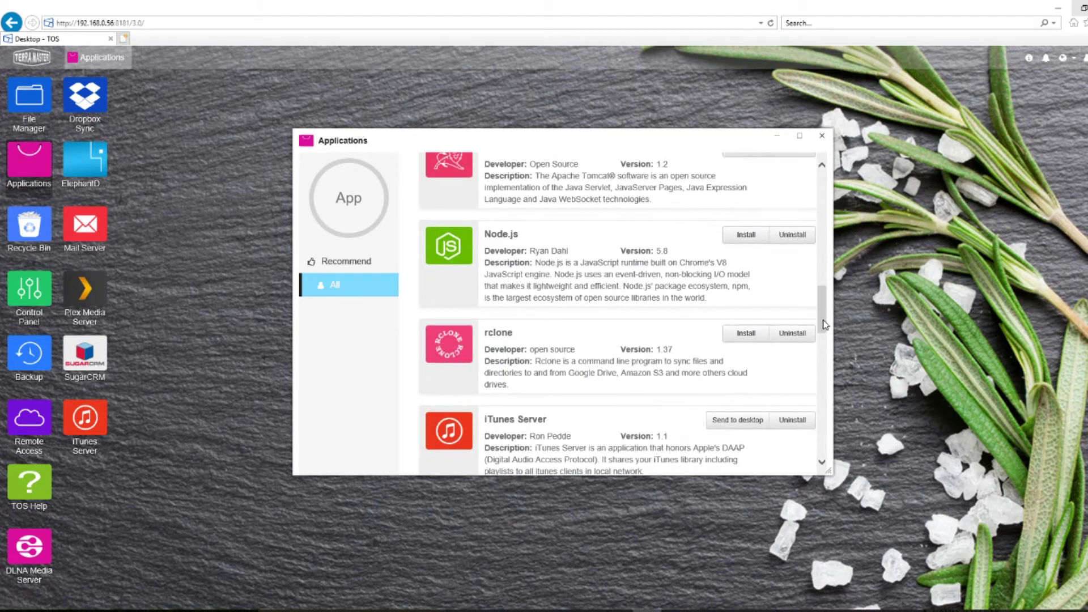
drag(824, 325, 823, 332)
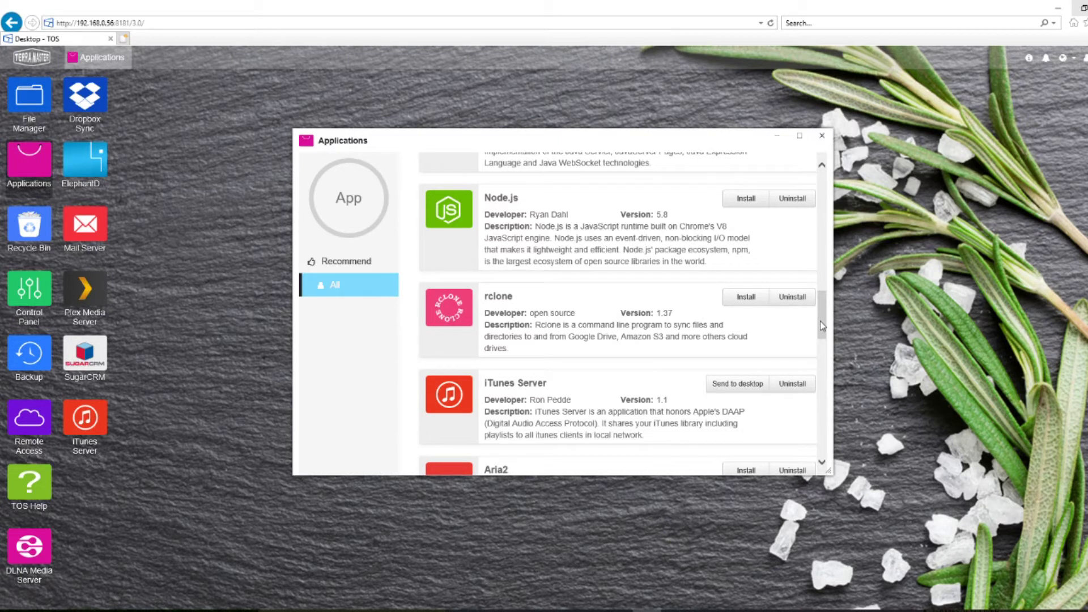
drag(822, 326, 822, 332)
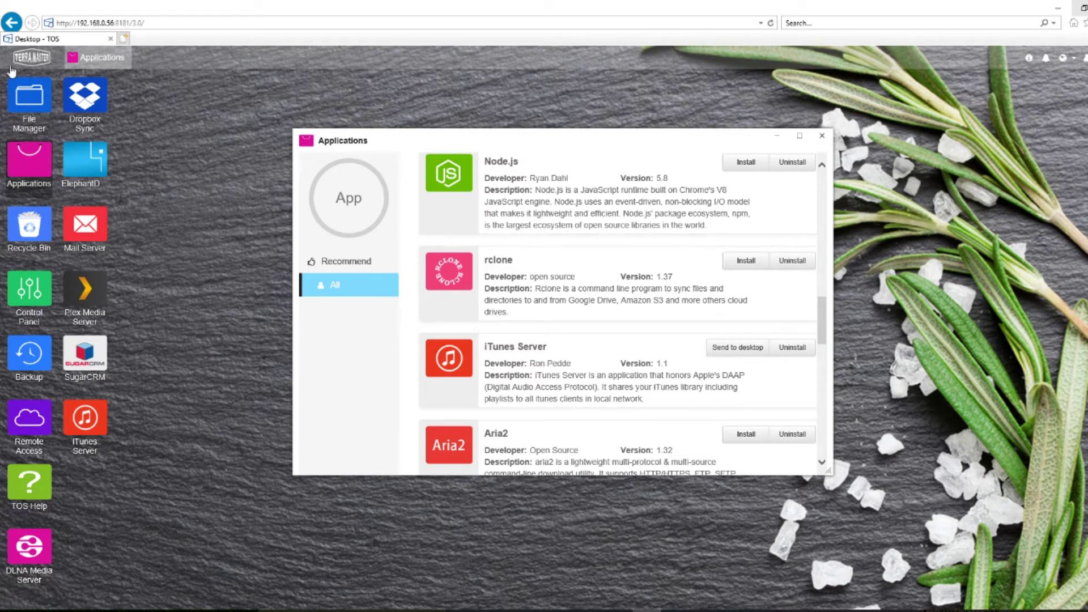
drag(823, 316, 827, 396)
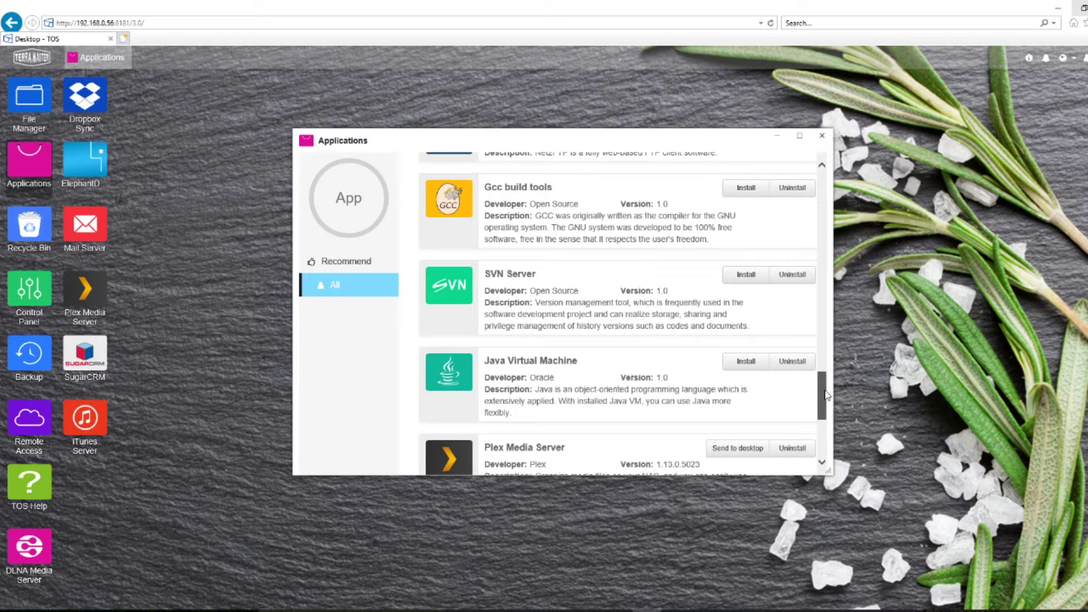
drag(827, 396, 827, 397)
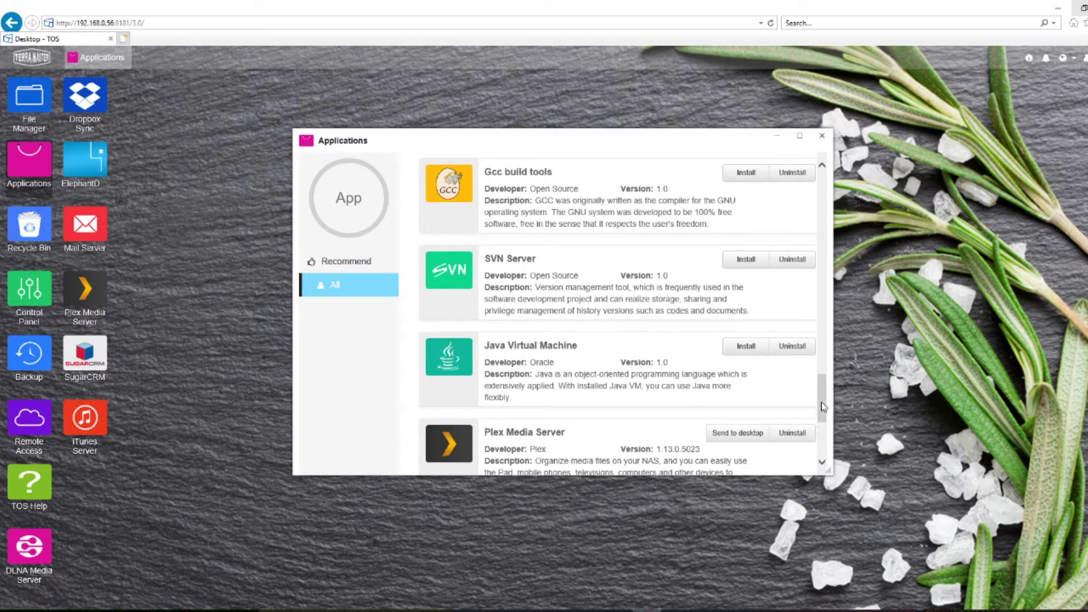
scroll(579, 356, down, 1)
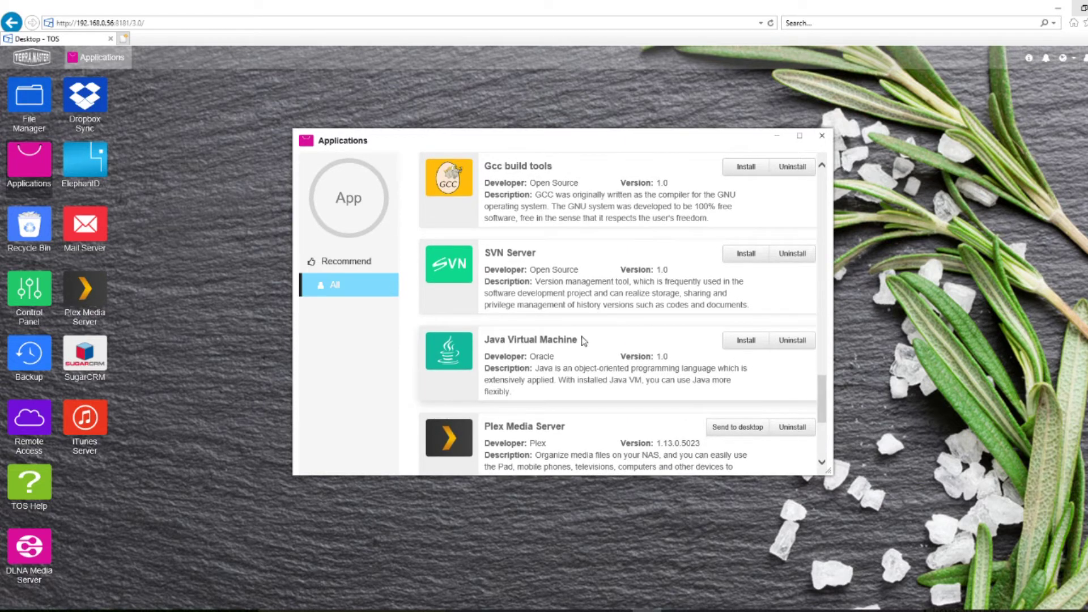
click(731, 347)
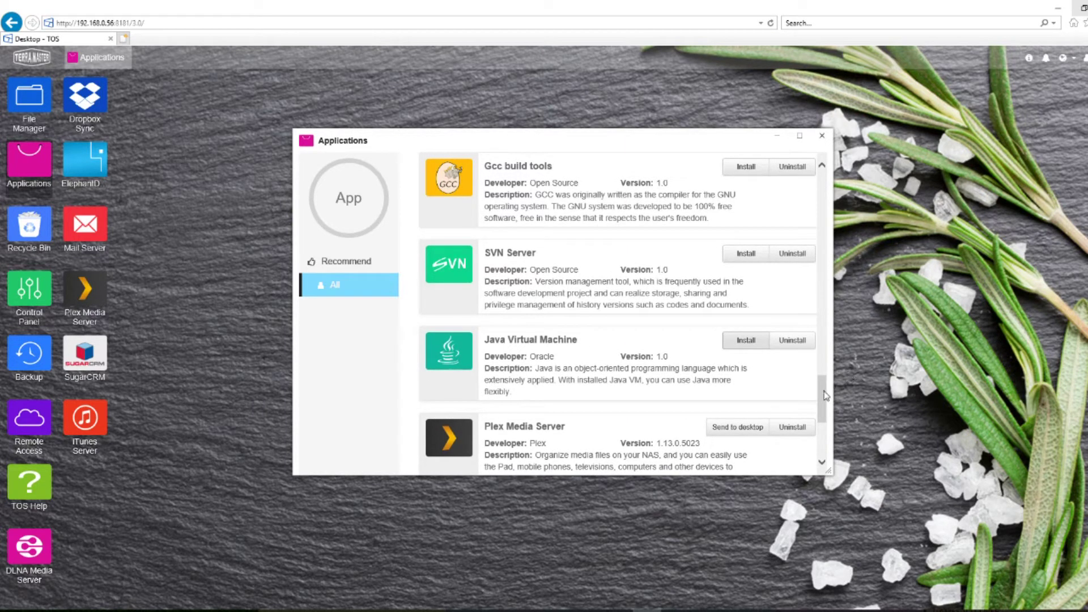
Install Clam AntiVirus from the end of the application list and minimize the Applications window
scroll(821, 397, down, 3)
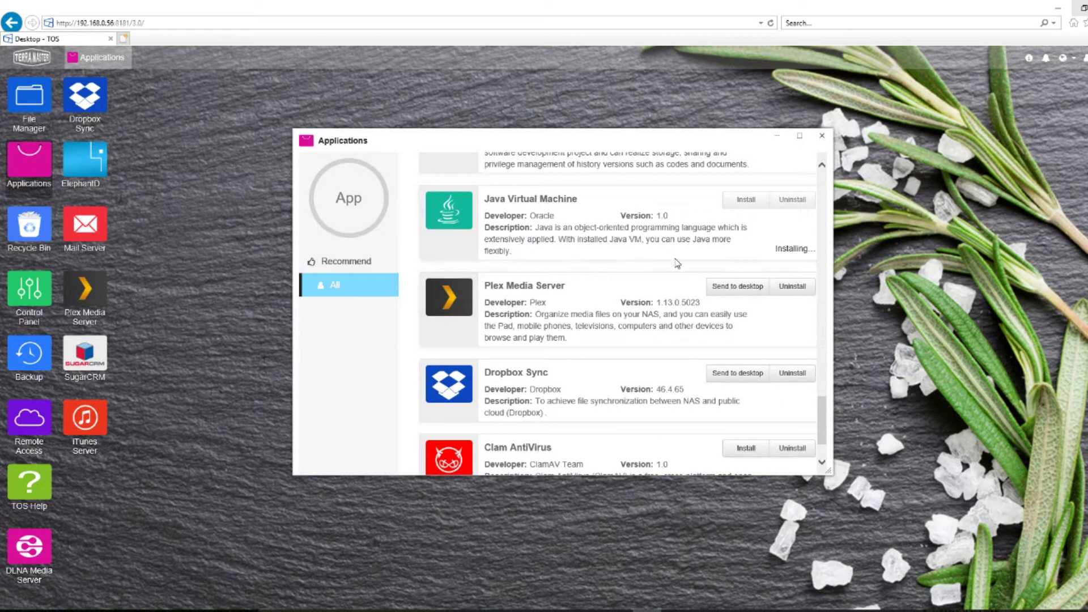
scroll(754, 238, down, 2)
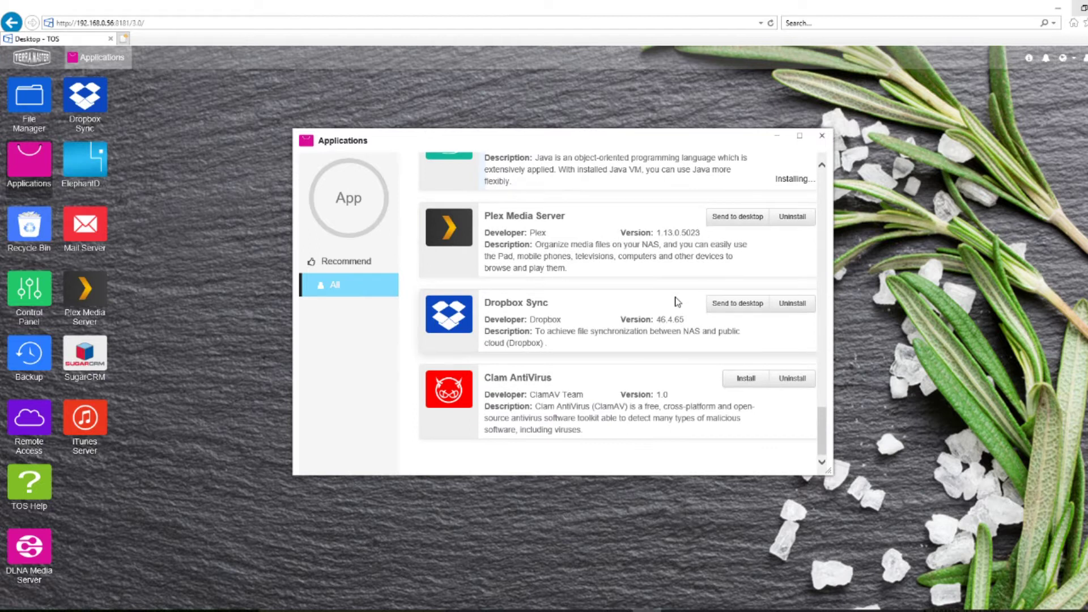
click(747, 380)
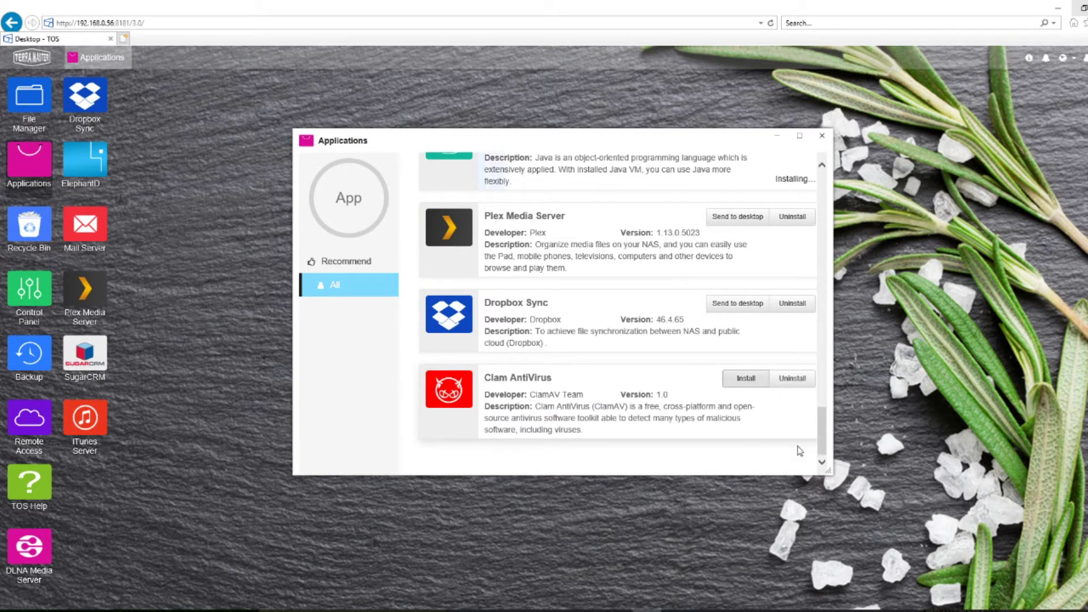
click(744, 387)
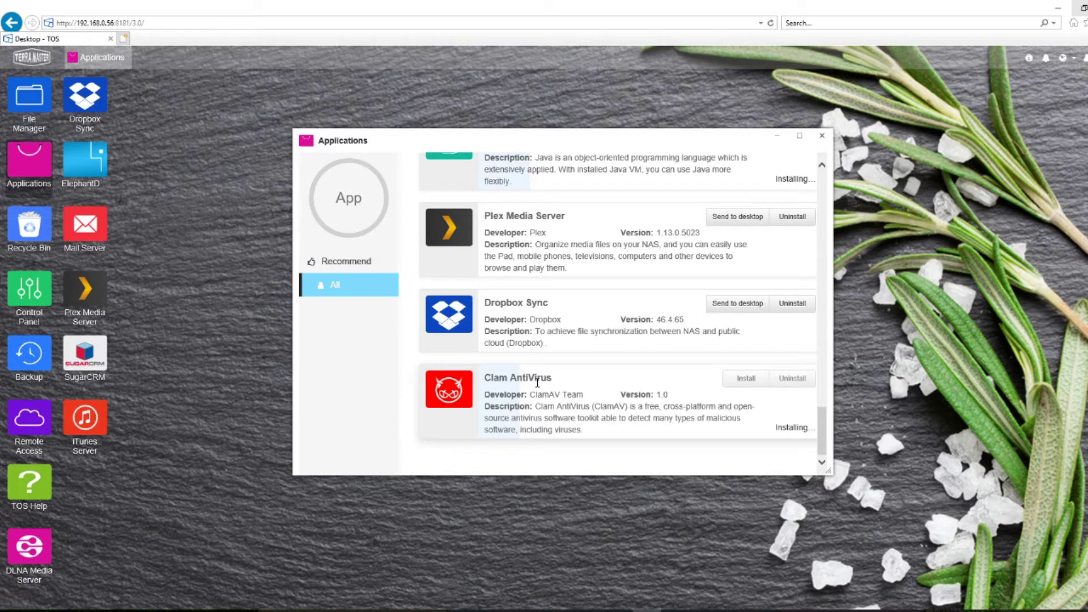
click(775, 137)
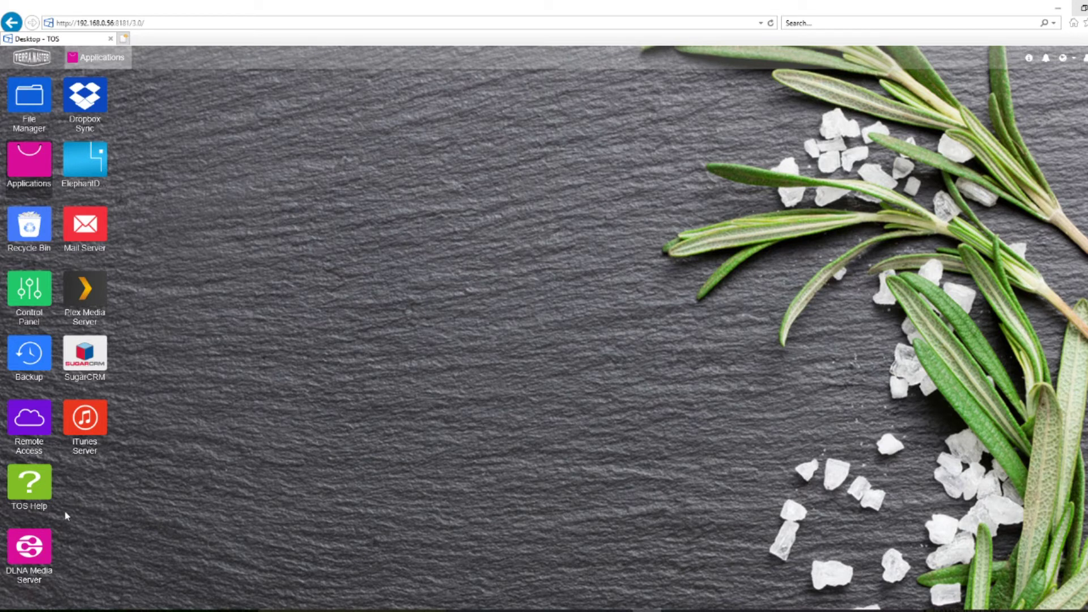
Open DLNA Media Server, save its configuration with public as the enabled shared directory, and close it
double_click(40, 545)
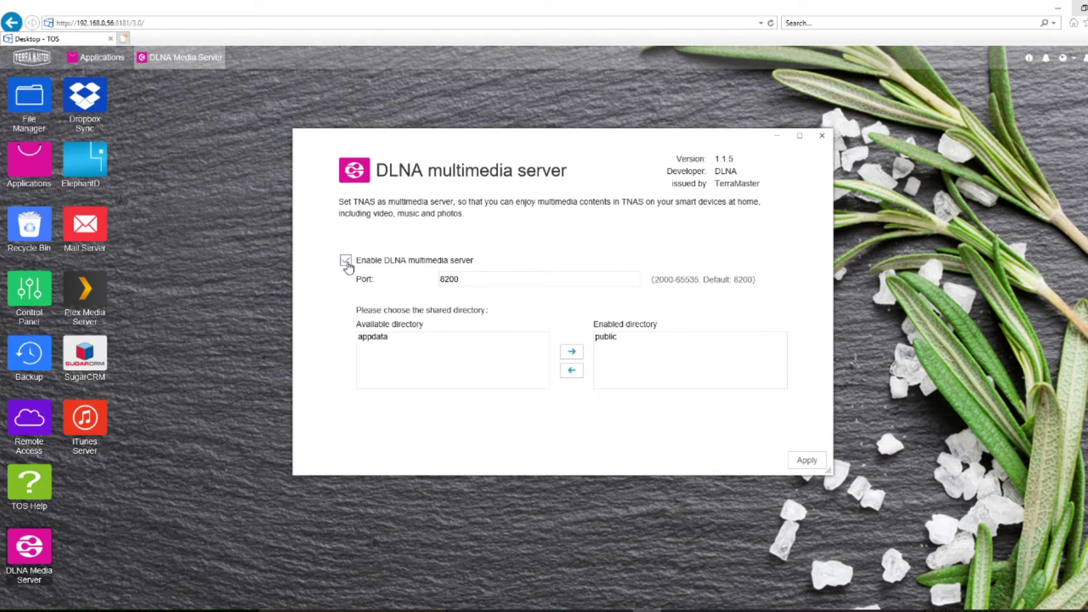
click(375, 338)
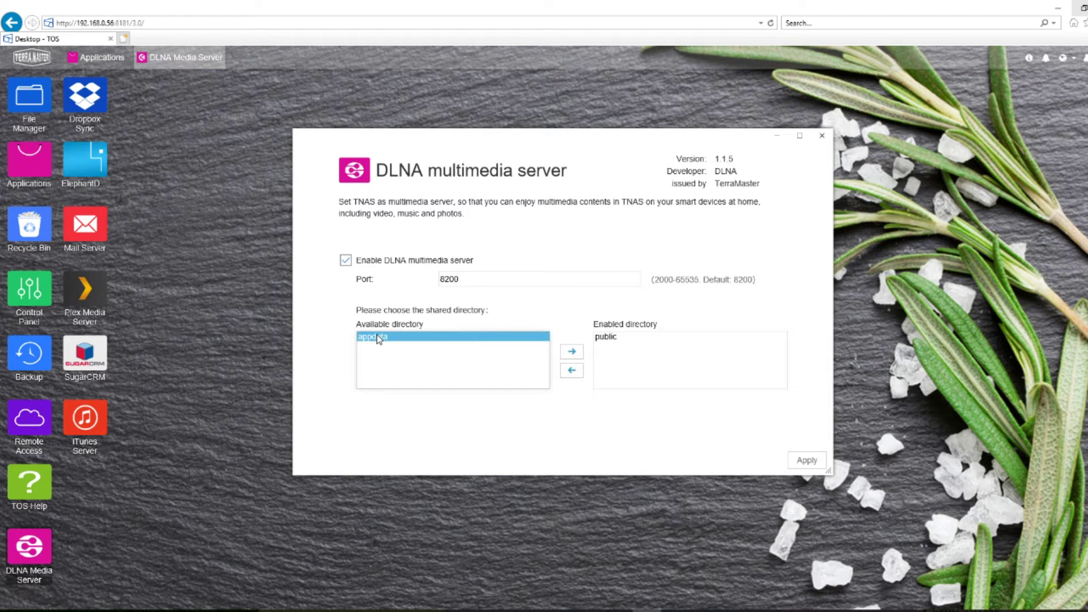
click(605, 338)
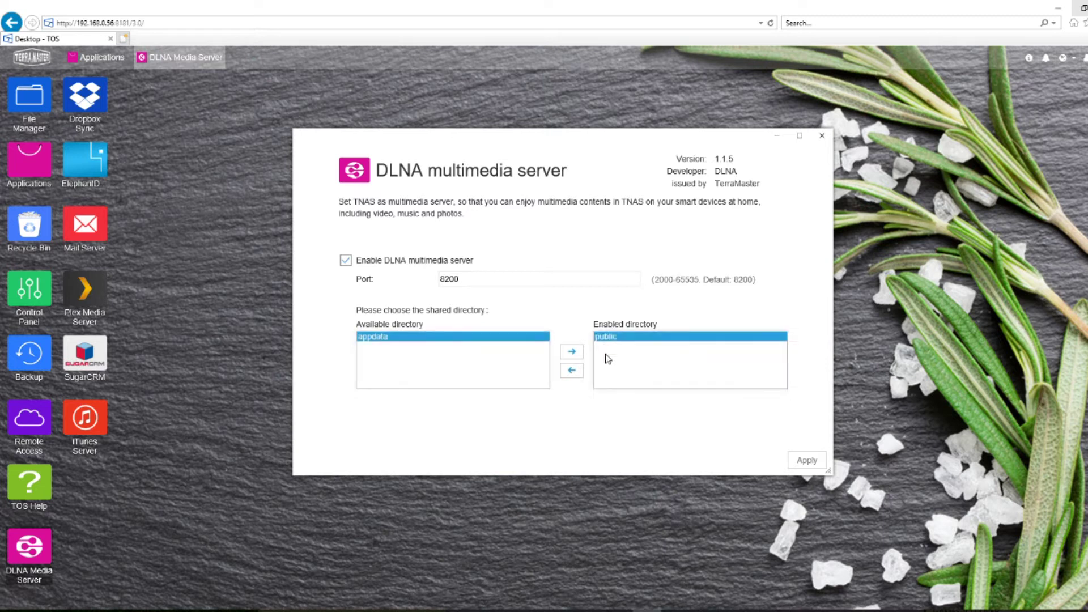
click(806, 459)
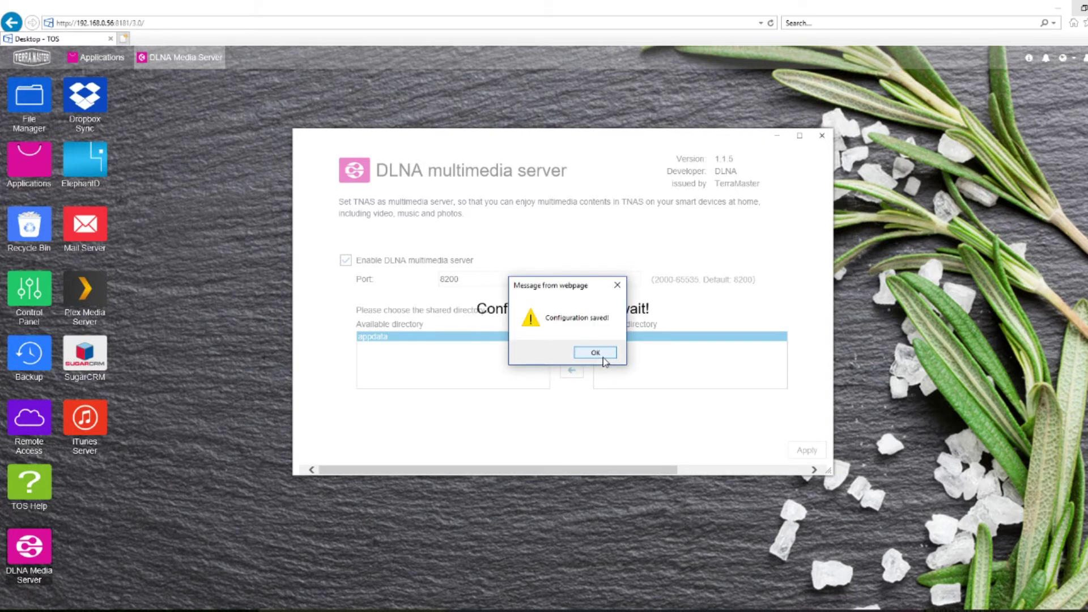
click(604, 360)
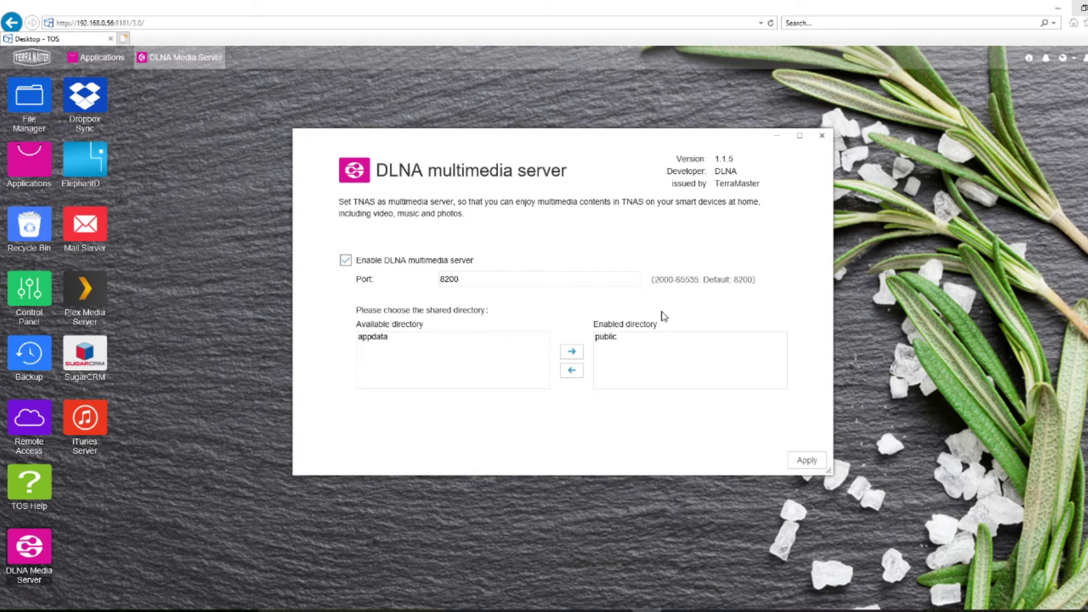
click(822, 136)
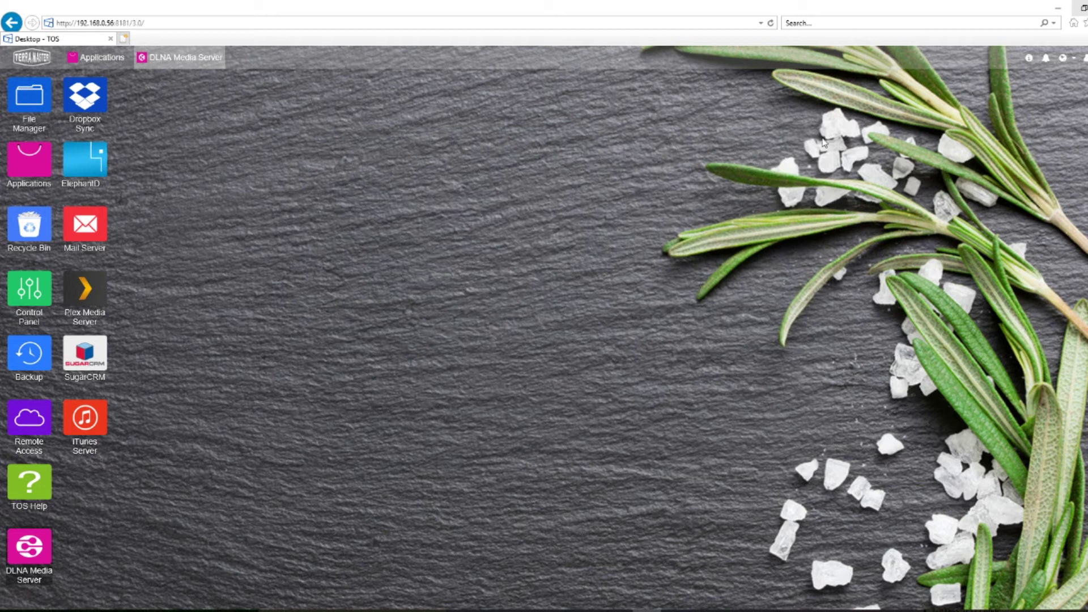
Open Dropbox Sync and ElephantDrive and arrange their windows so both can be seen
click(97, 97)
click(85, 160)
drag(605, 149, 490, 87)
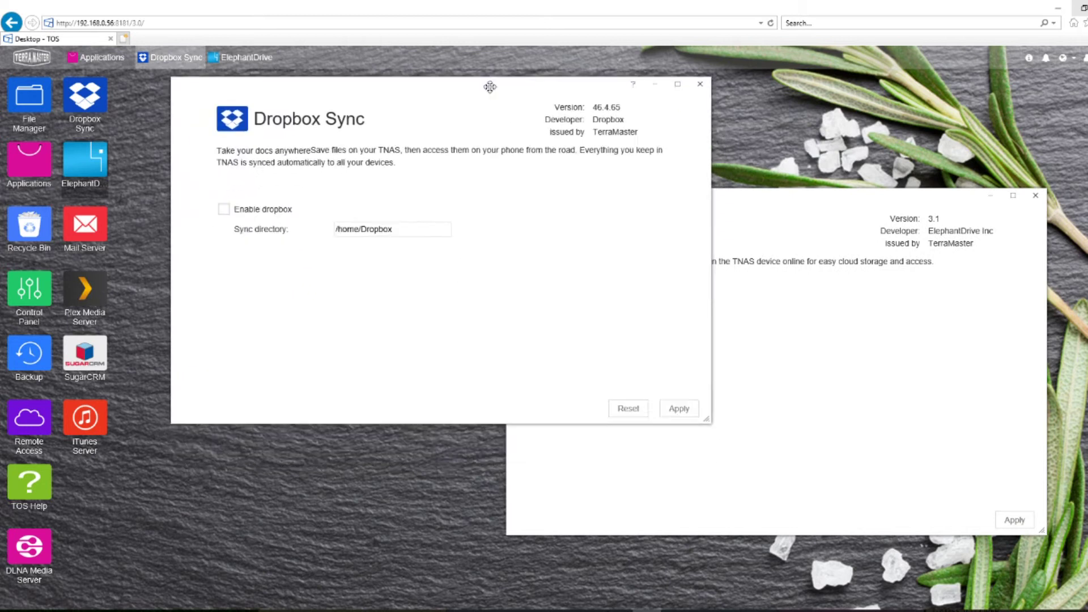
drag(759, 202, 775, 215)
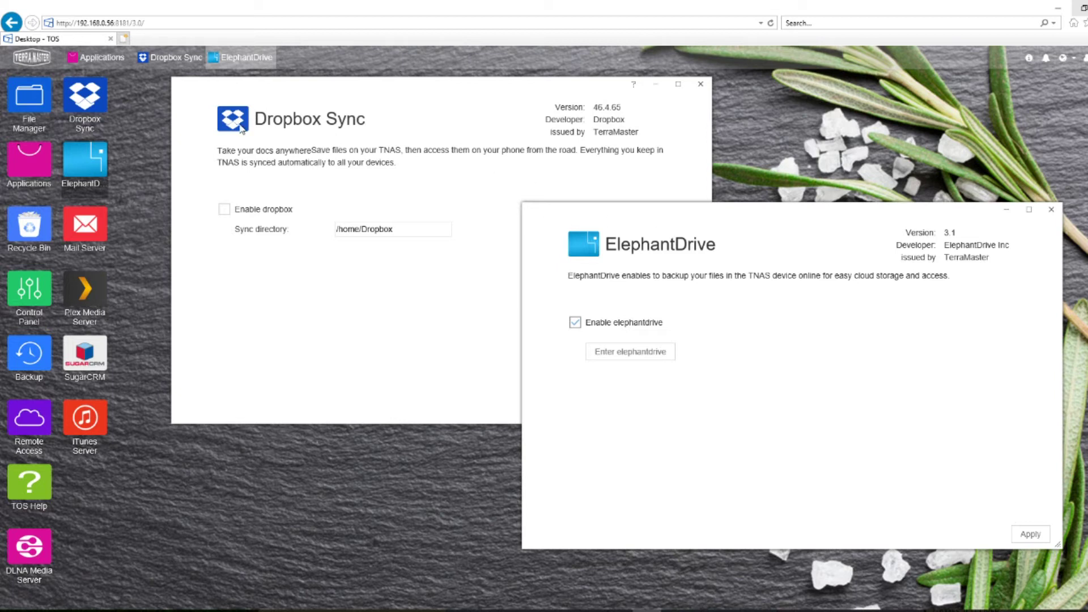
Enable Dropbox with /home/Dropbox as the sync directory and apply the setting
click(225, 210)
click(224, 209)
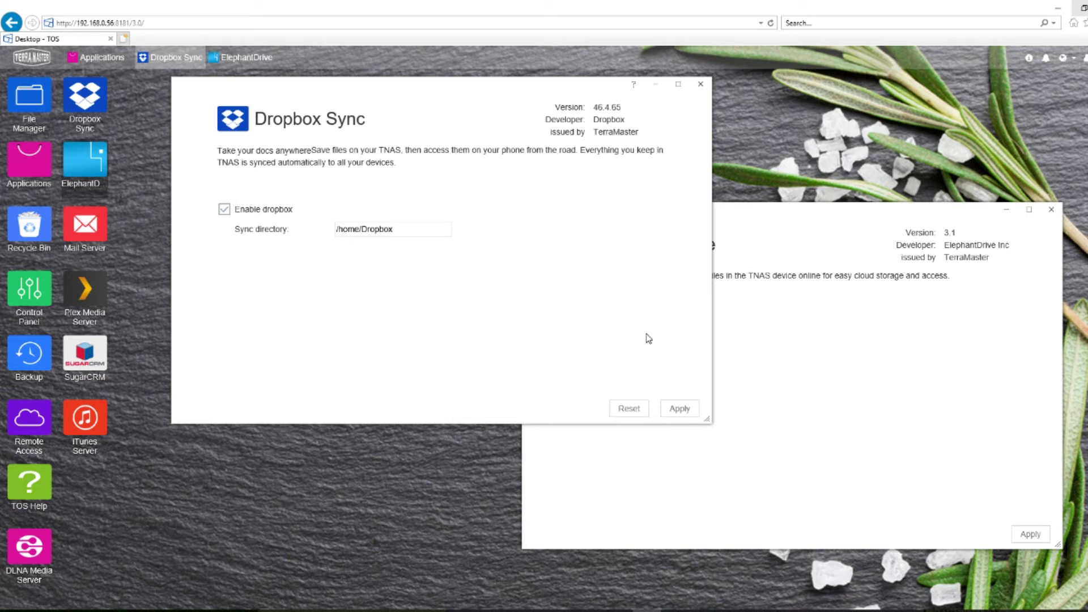
click(662, 411)
Enter ElephantDrive to view its login page, check the email and password fields, and return to the TOS desktop
click(810, 214)
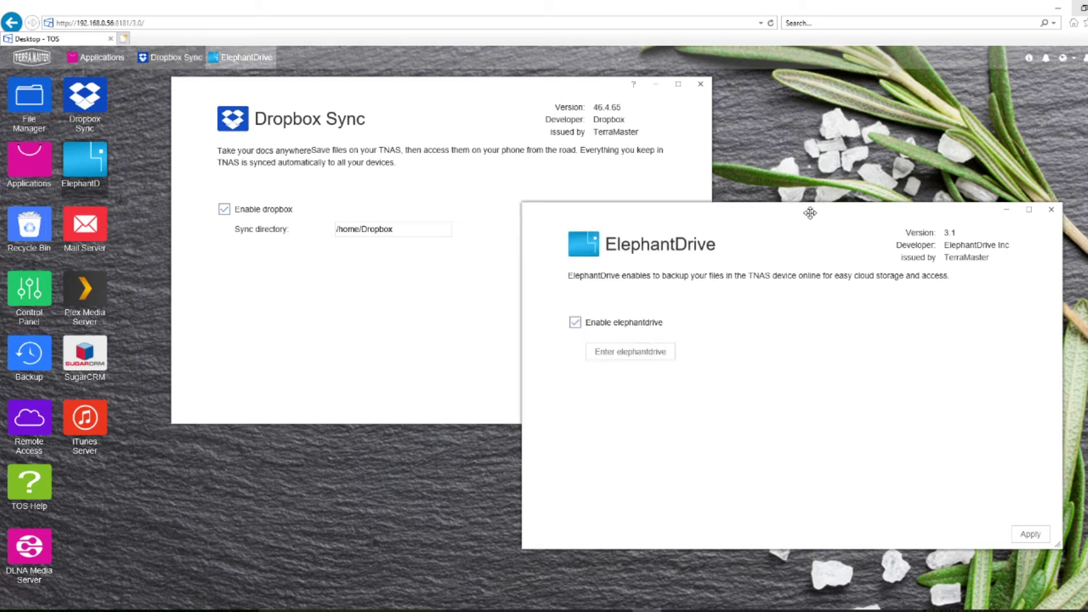
click(613, 357)
click(500, 170)
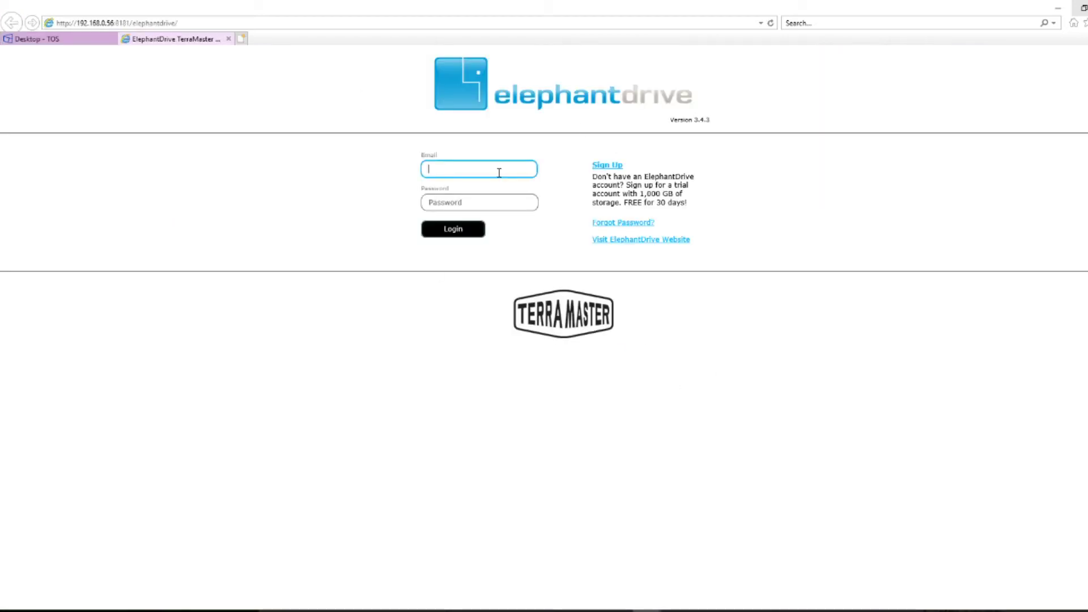
click(468, 205)
click(467, 165)
click(57, 39)
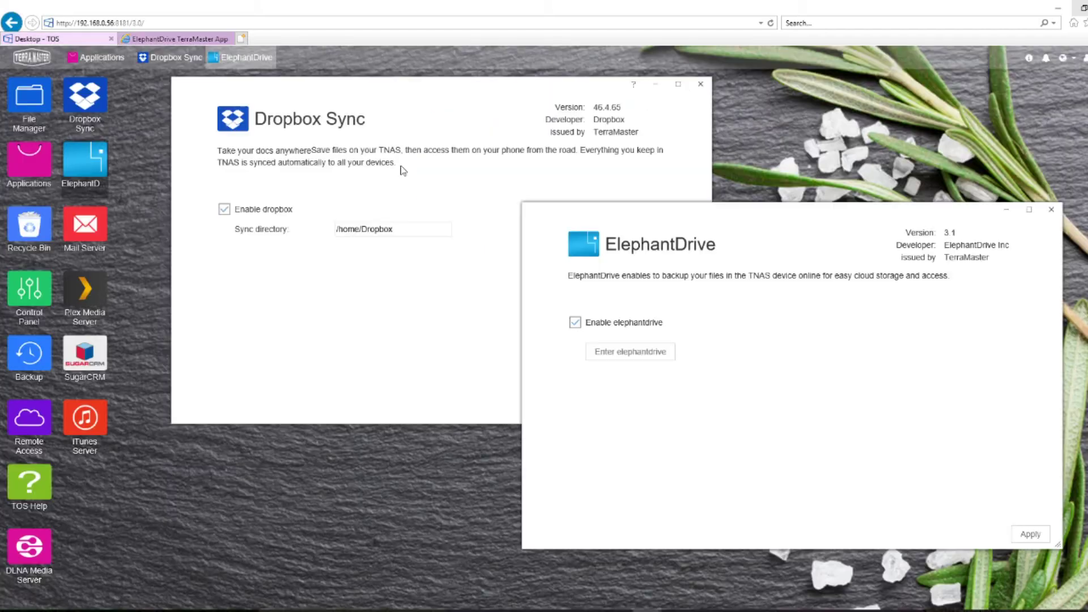
Review the trial sign-up offer on the ElephantDrive login page, and close it with the Dropbox Sync and ElephantDrive windows
click(629, 353)
click(198, 39)
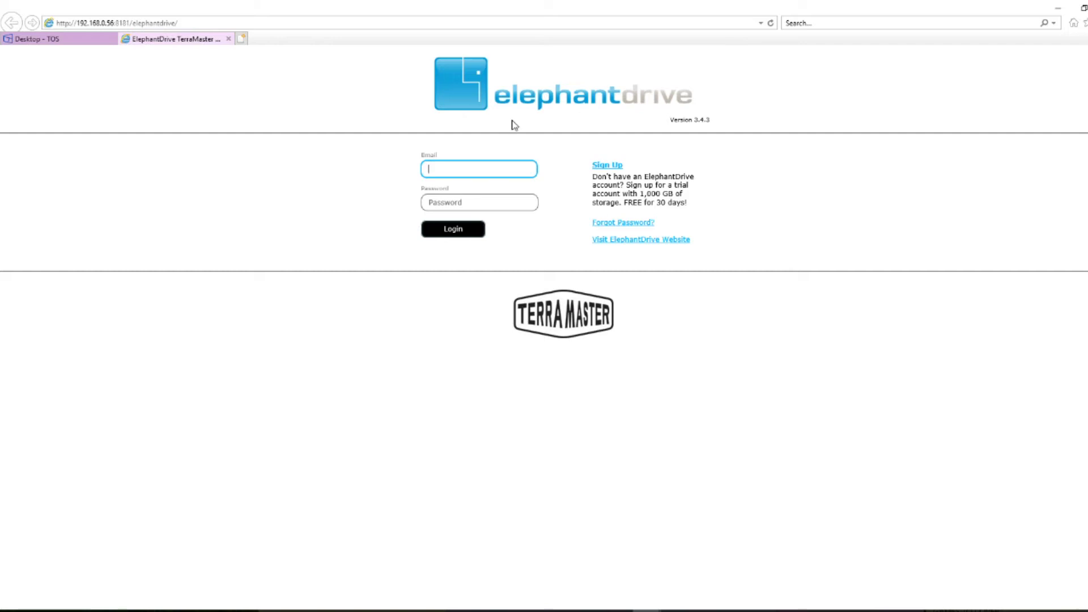
drag(622, 194, 675, 193)
click(675, 194)
click(230, 41)
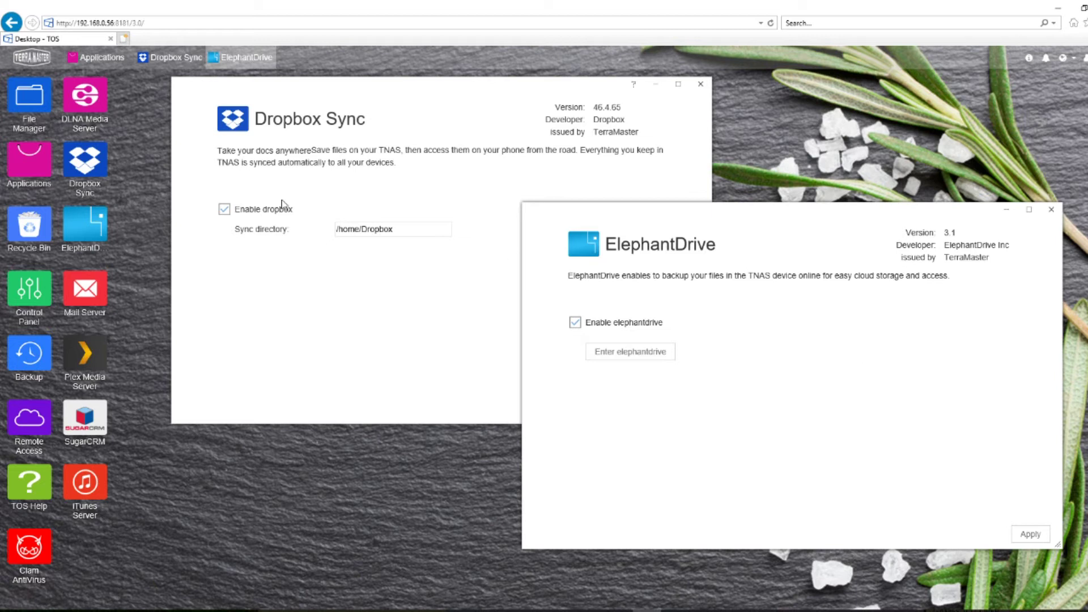
click(701, 84)
click(1051, 210)
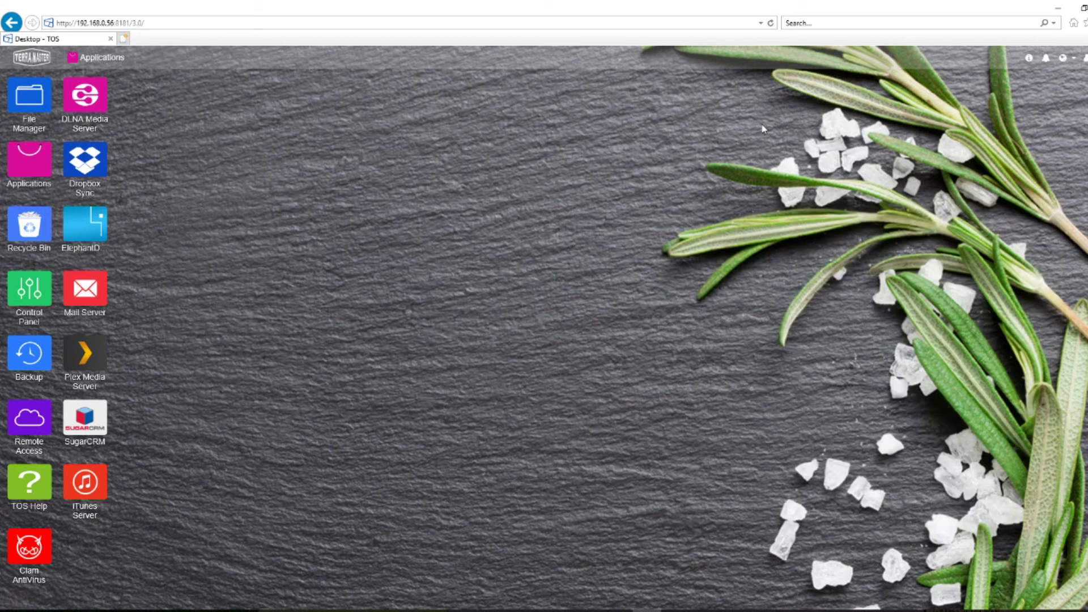
View the Mail Server application's configuration options and close its window
click(90, 293)
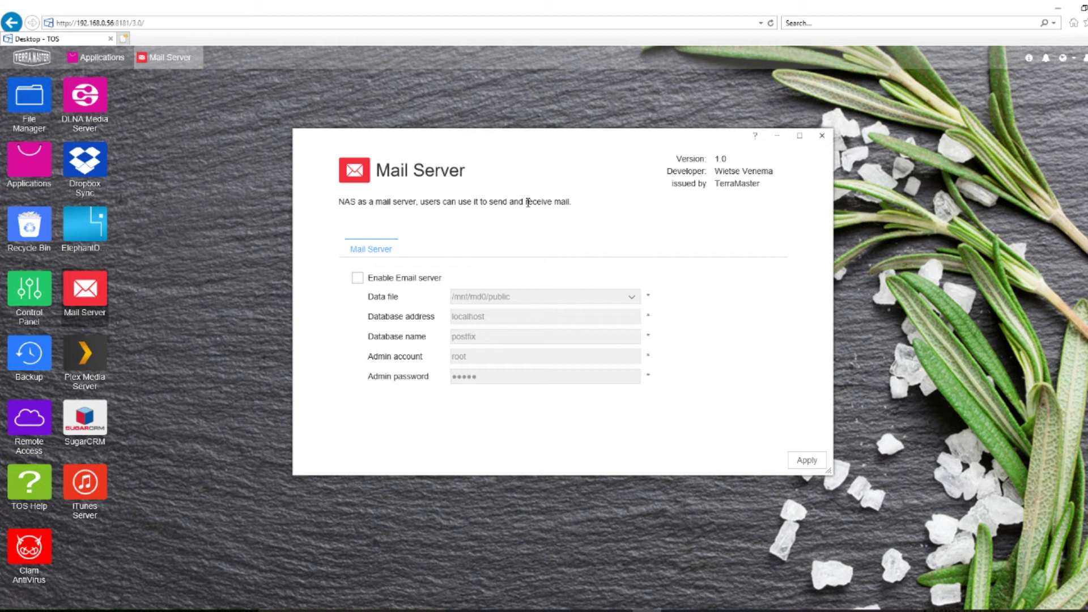
click(822, 135)
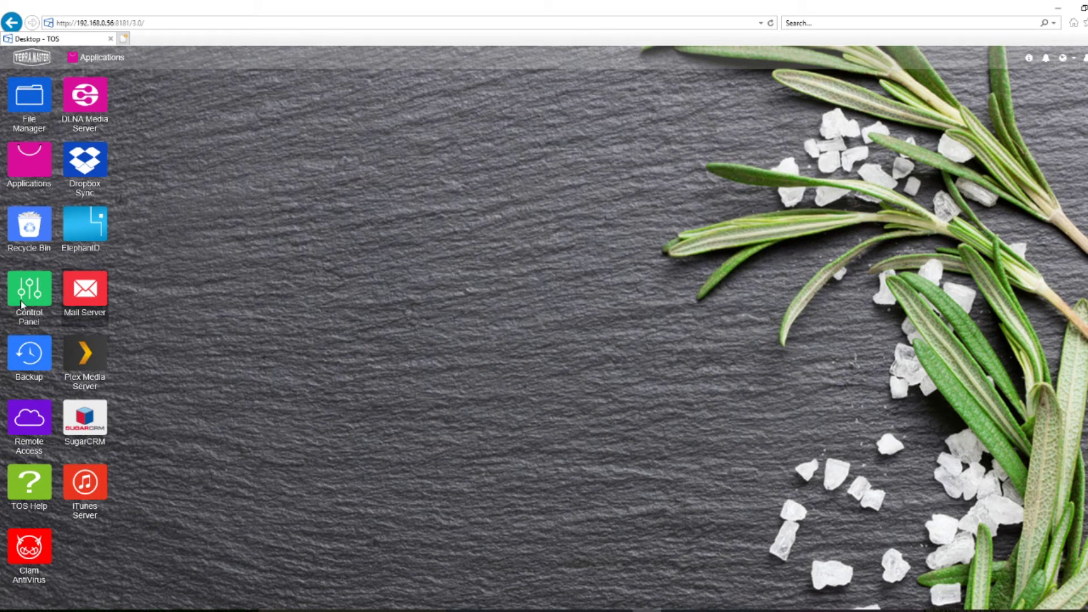
Open Clam AntiVirus, check its scanning results and overview pages, and close it
click(37, 564)
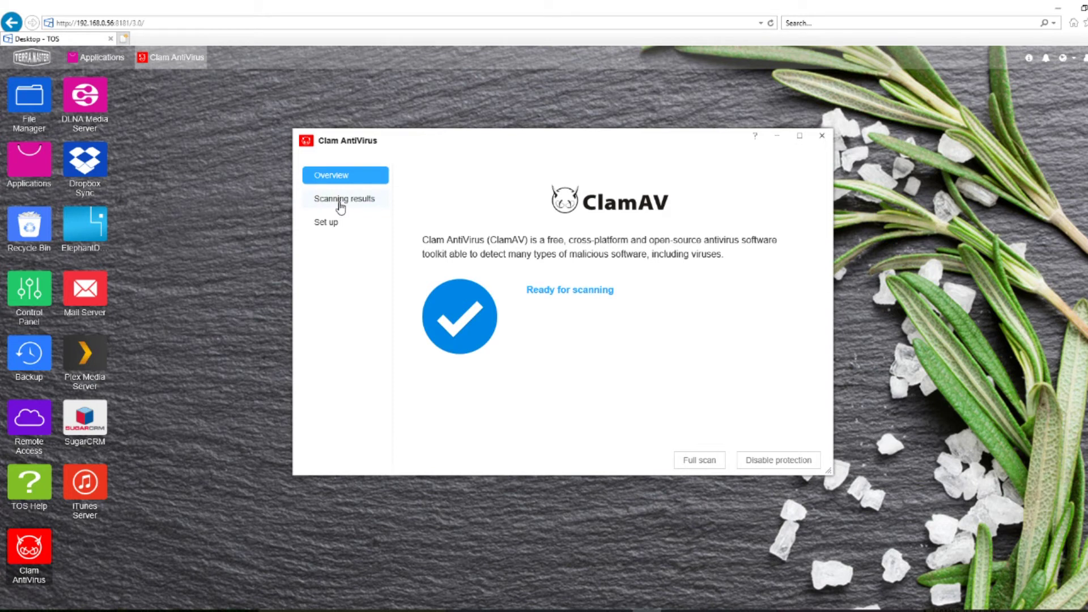
click(337, 204)
click(344, 175)
click(822, 137)
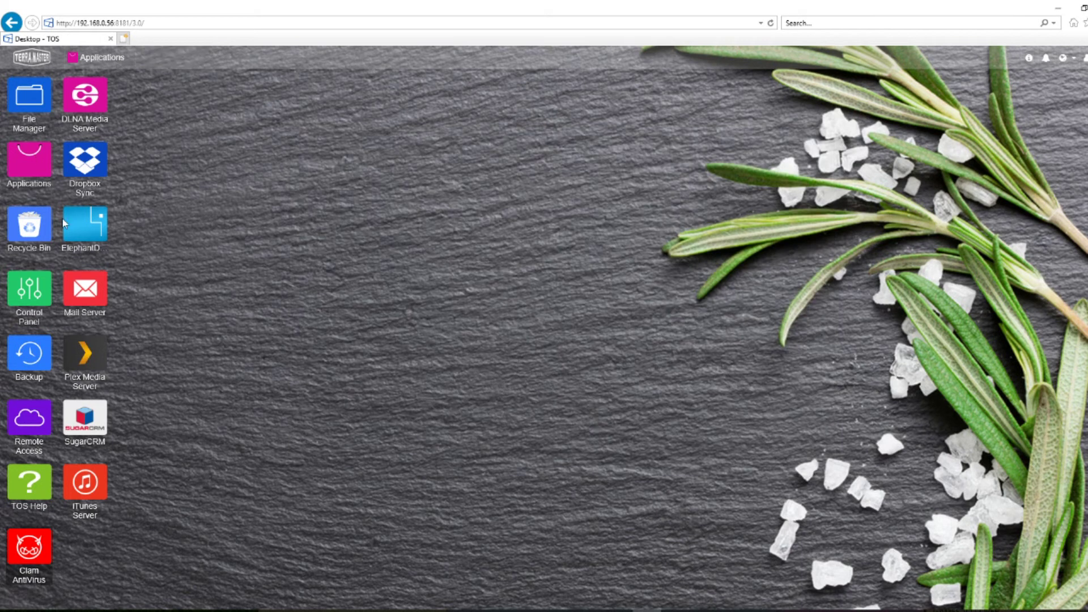
Open Plex Media Server and enter its Plex web interface
double_click(89, 355)
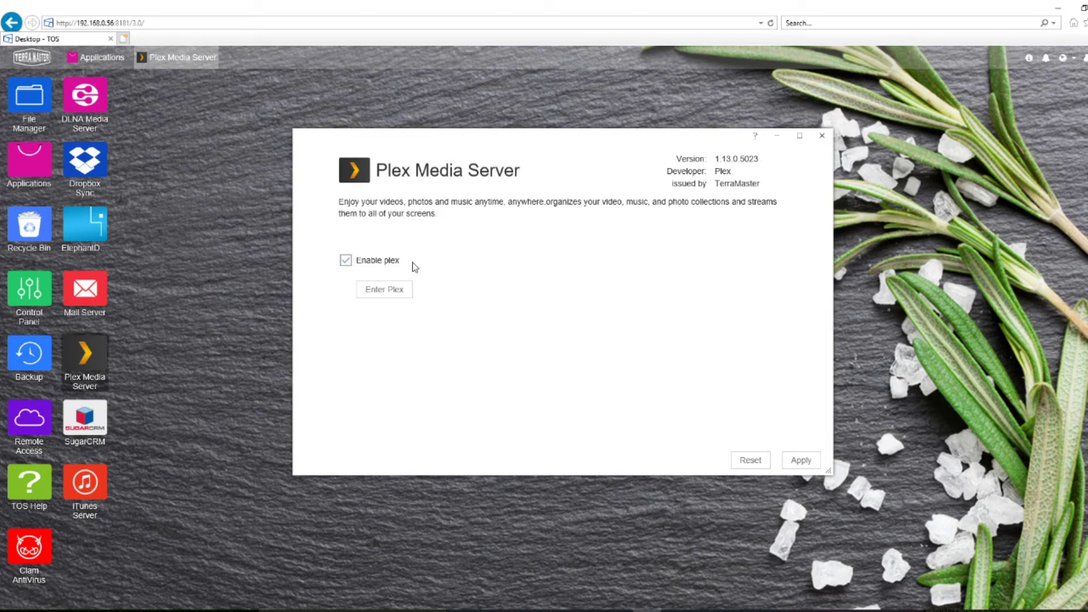
click(380, 290)
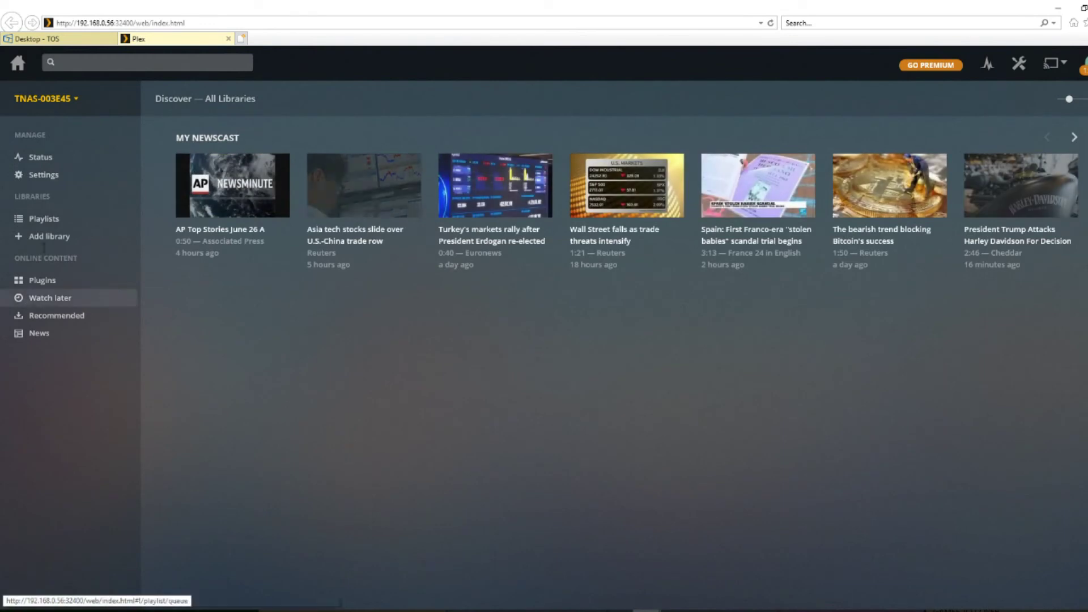
mouse_move(291, 173)
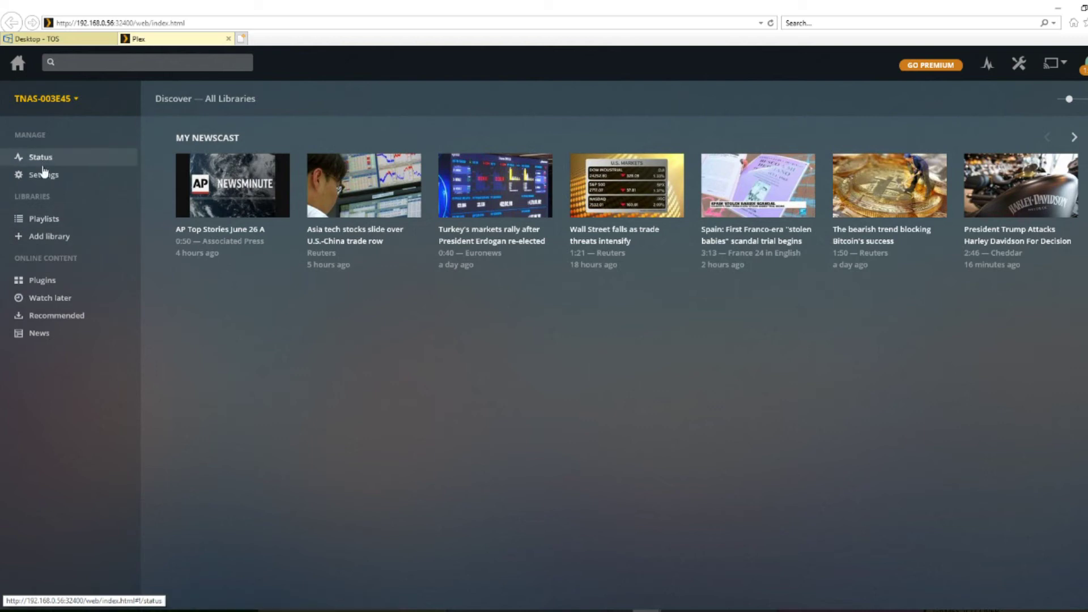
Start a new Plex library of the Photos type and go to its folder selection
click(48, 235)
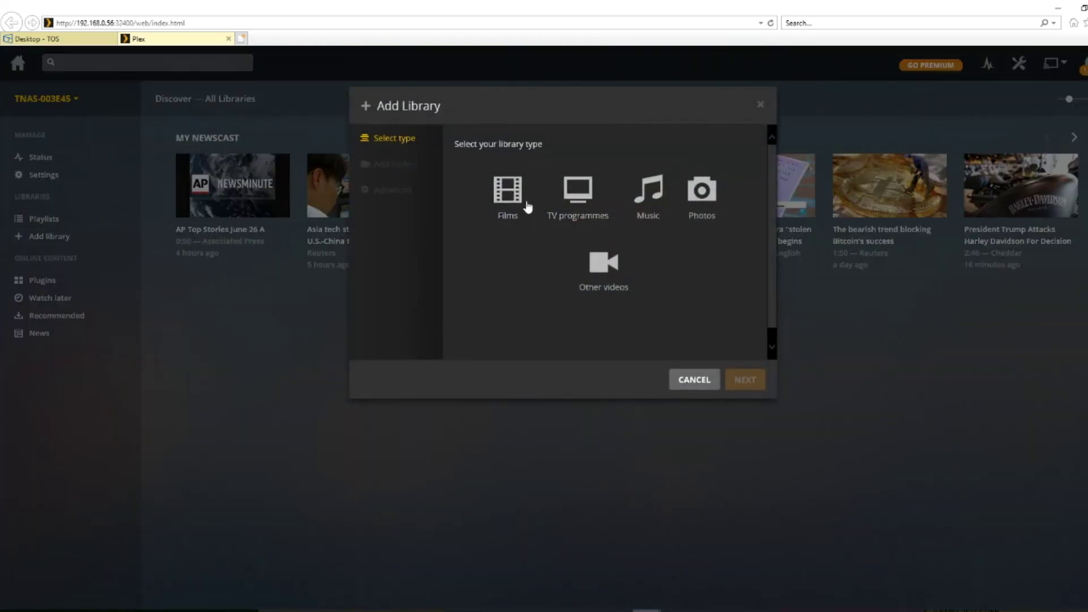
click(704, 196)
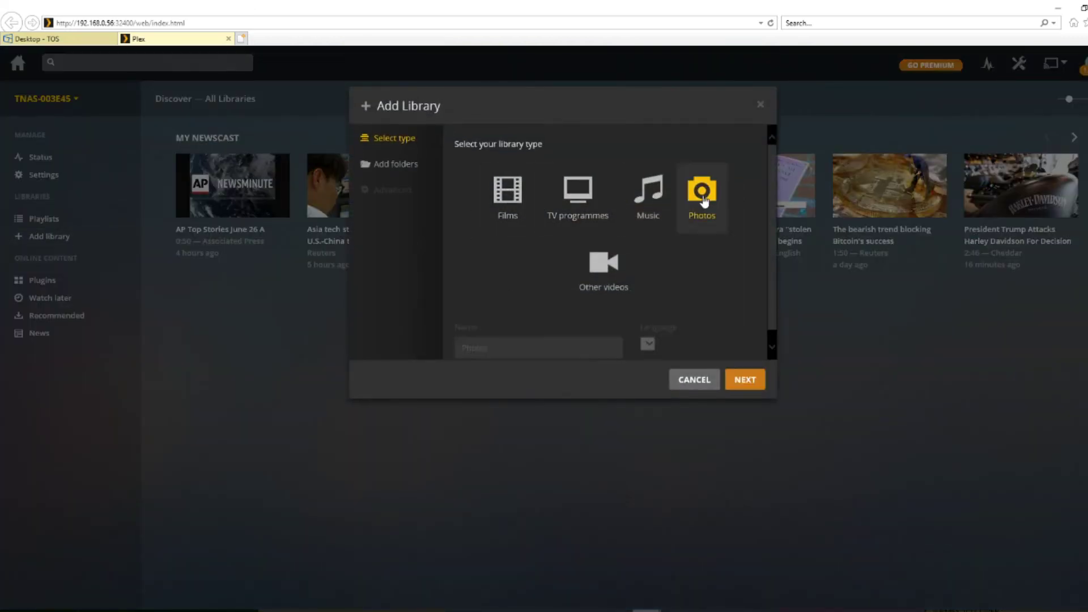
click(396, 165)
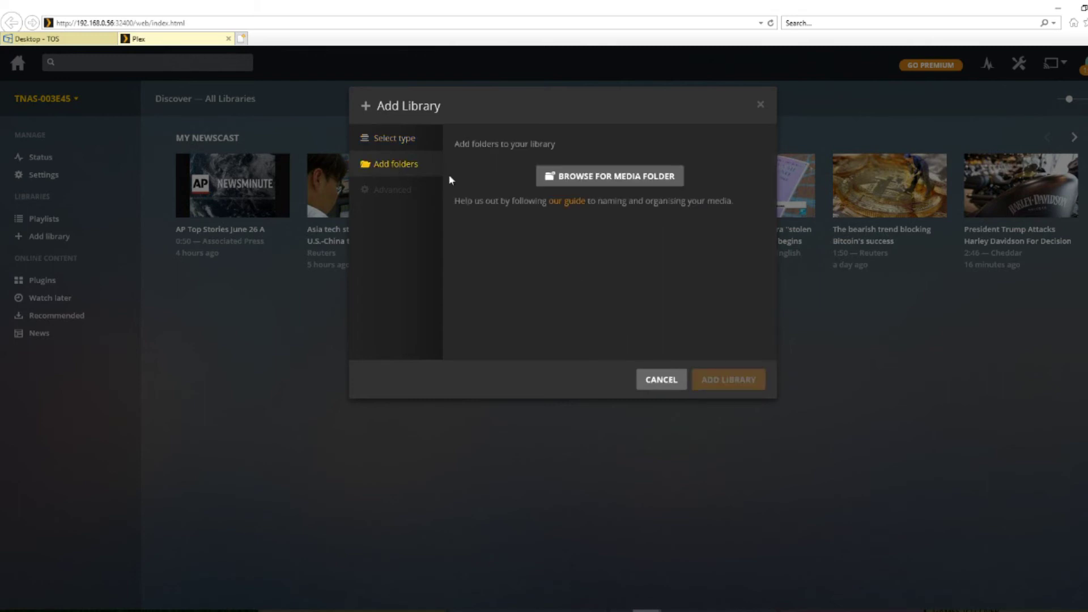
Browse the server's media folders, add the root folder / to the Photos library, and create the library
click(602, 178)
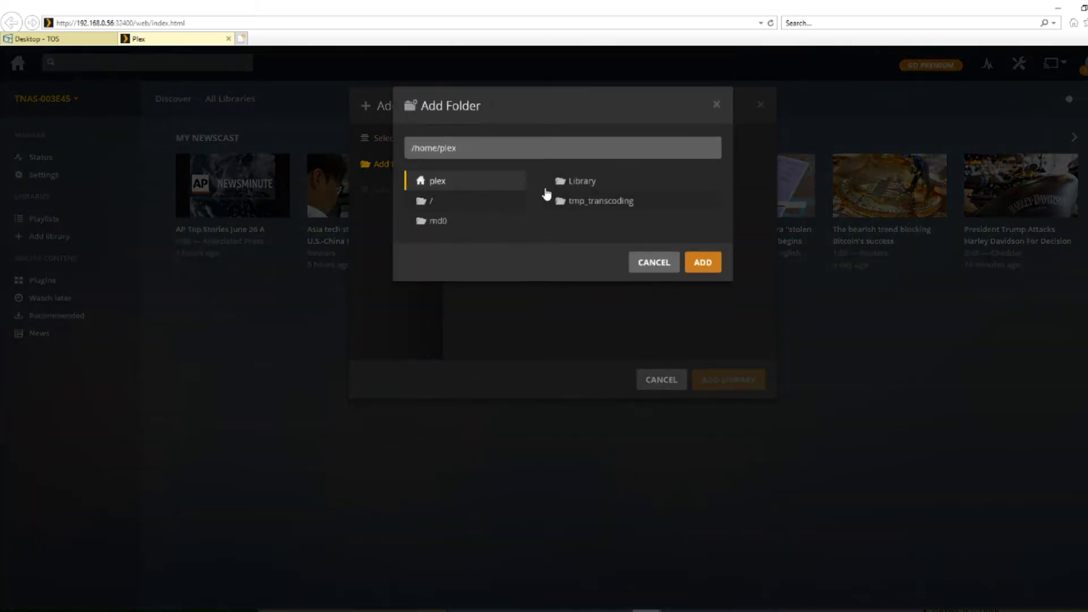
click(586, 181)
click(437, 207)
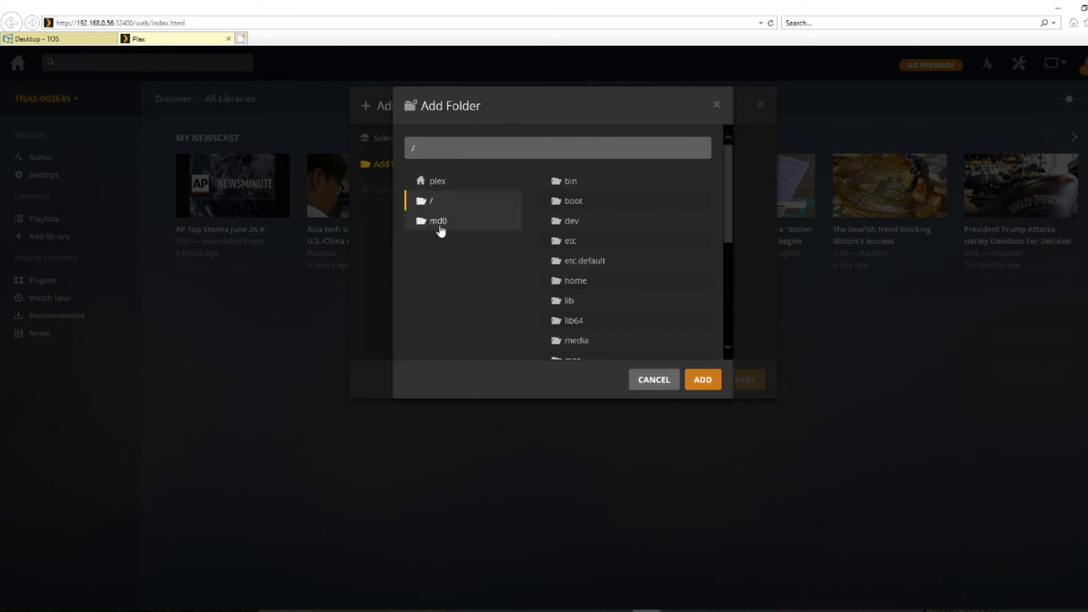
click(609, 279)
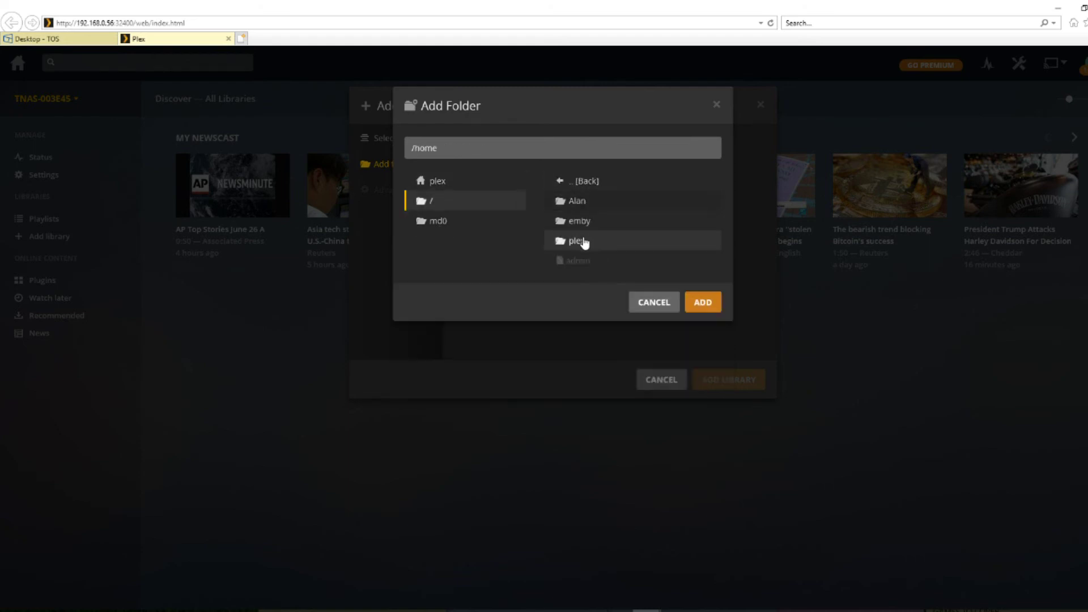
click(451, 225)
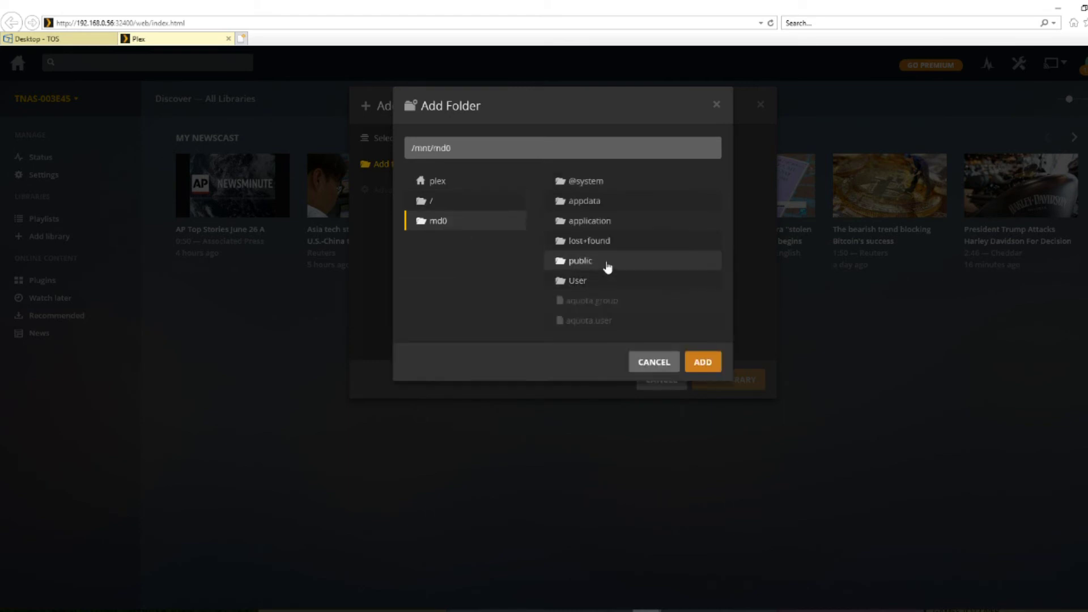
click(454, 203)
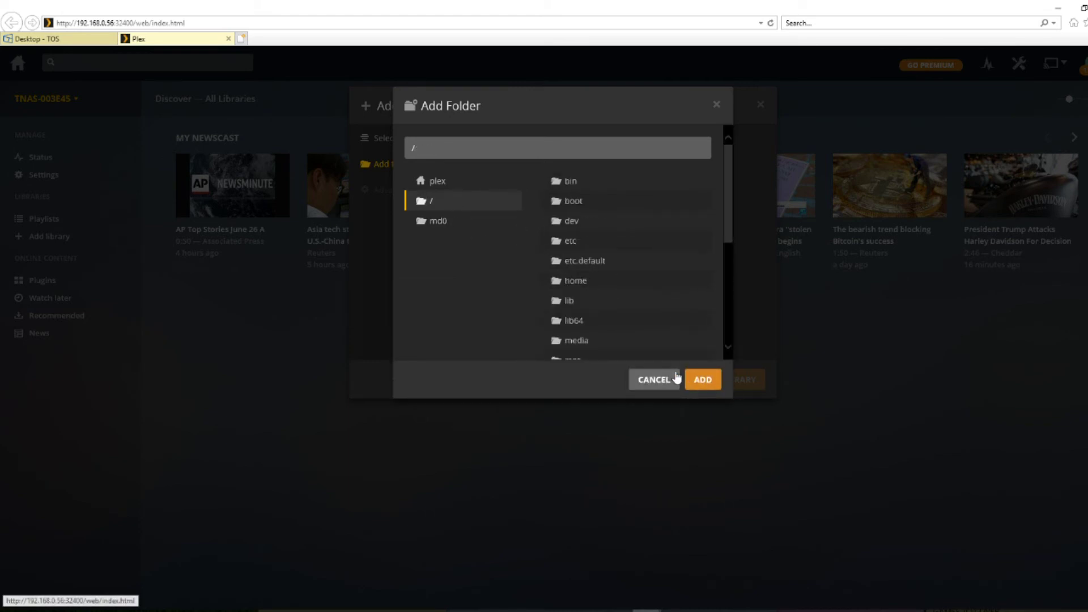
click(704, 380)
click(743, 379)
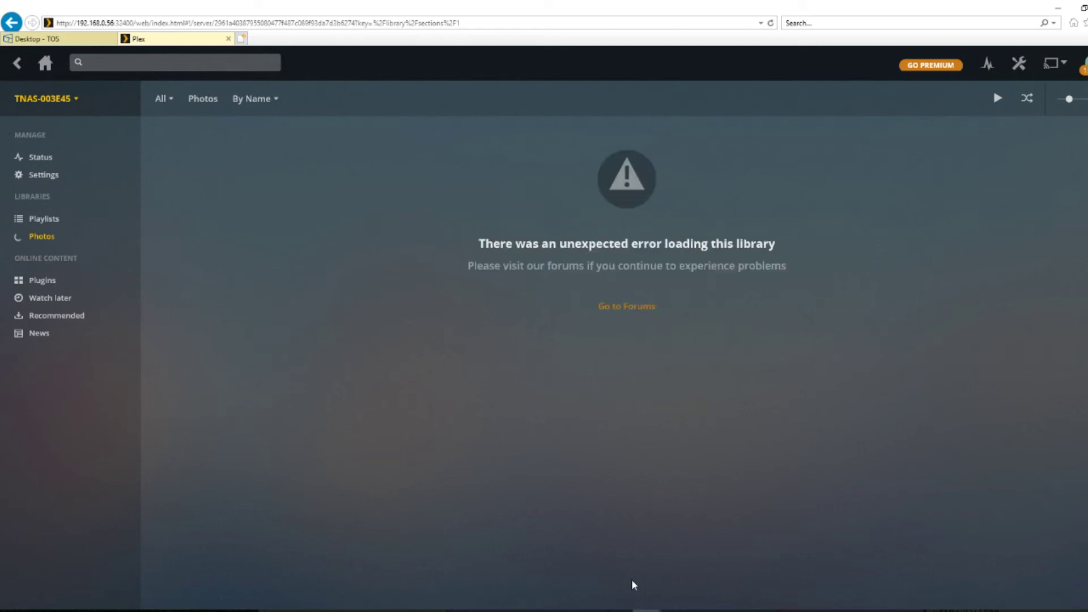
Open the Plex forums from the library page, look through the forum categories, and close the forum, Plex and Plex Media Server windows
click(627, 307)
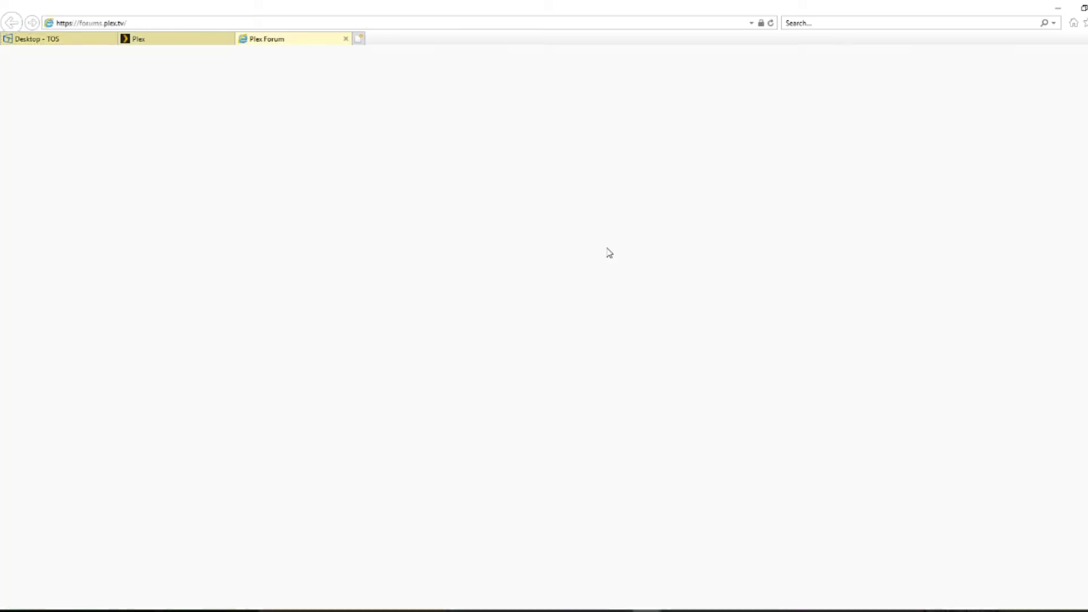
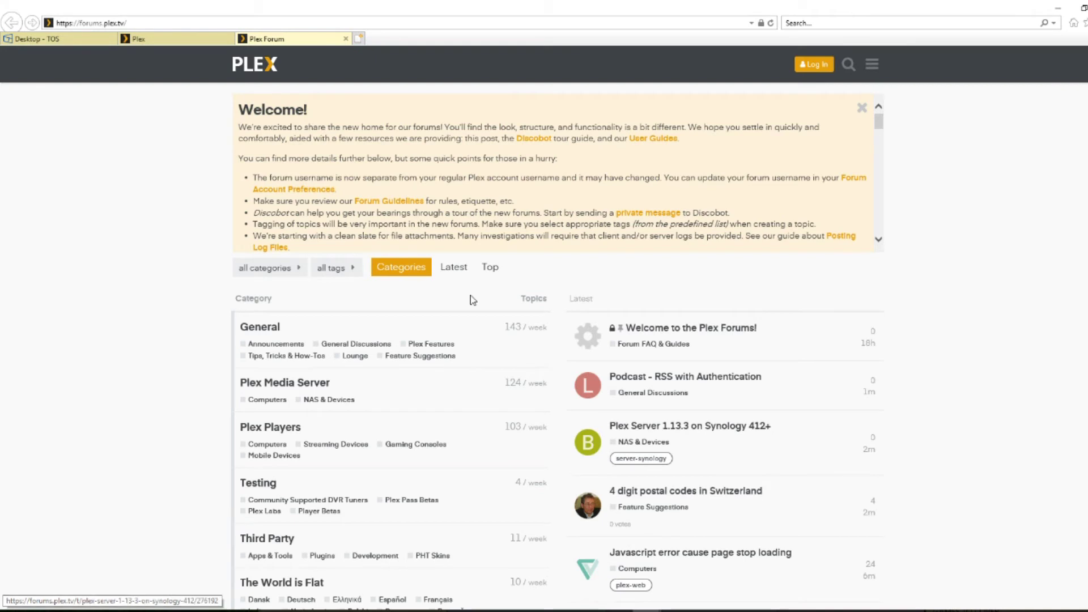
scroll(510, 357, down, 1)
scroll(510, 357, down, 2)
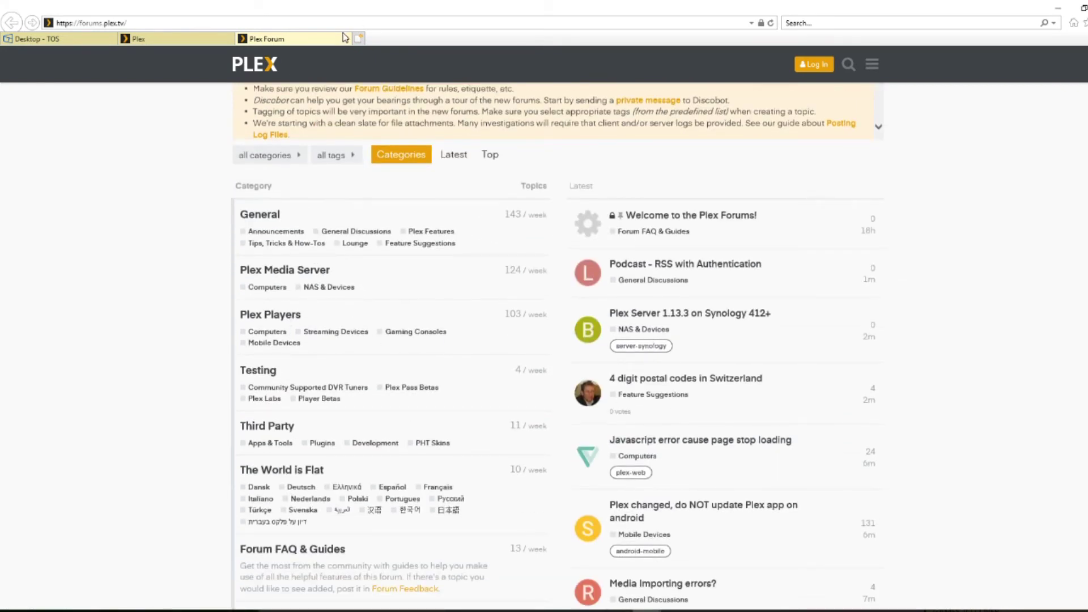
click(228, 40)
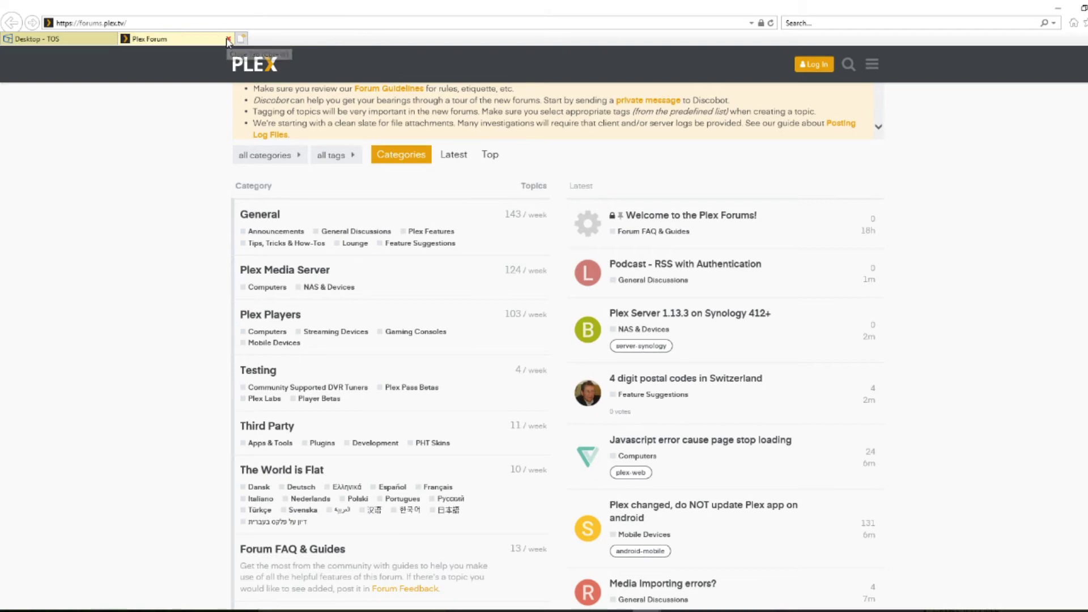
click(228, 40)
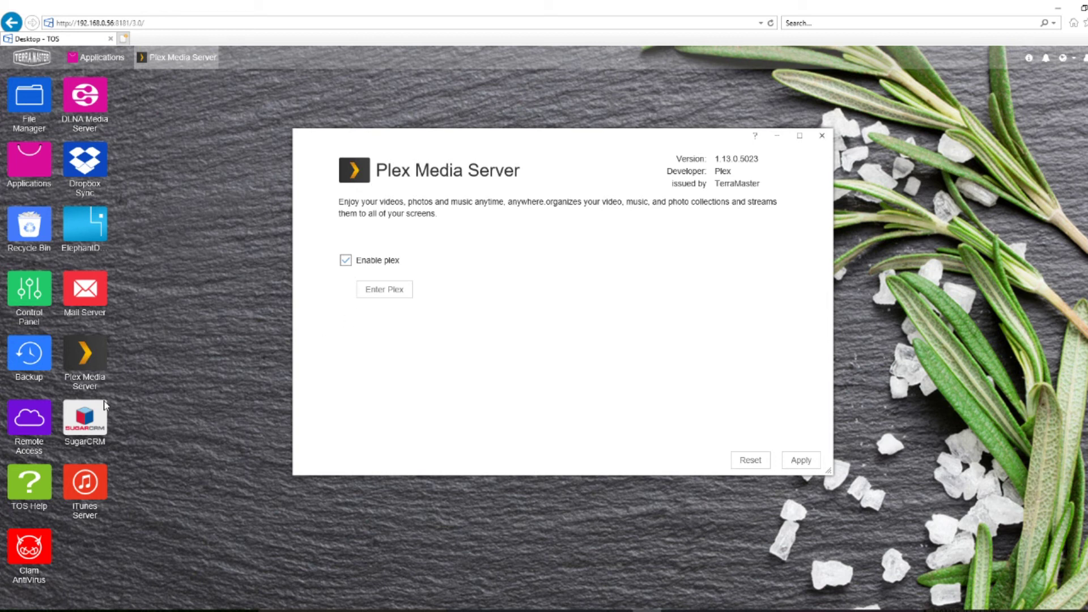
click(822, 136)
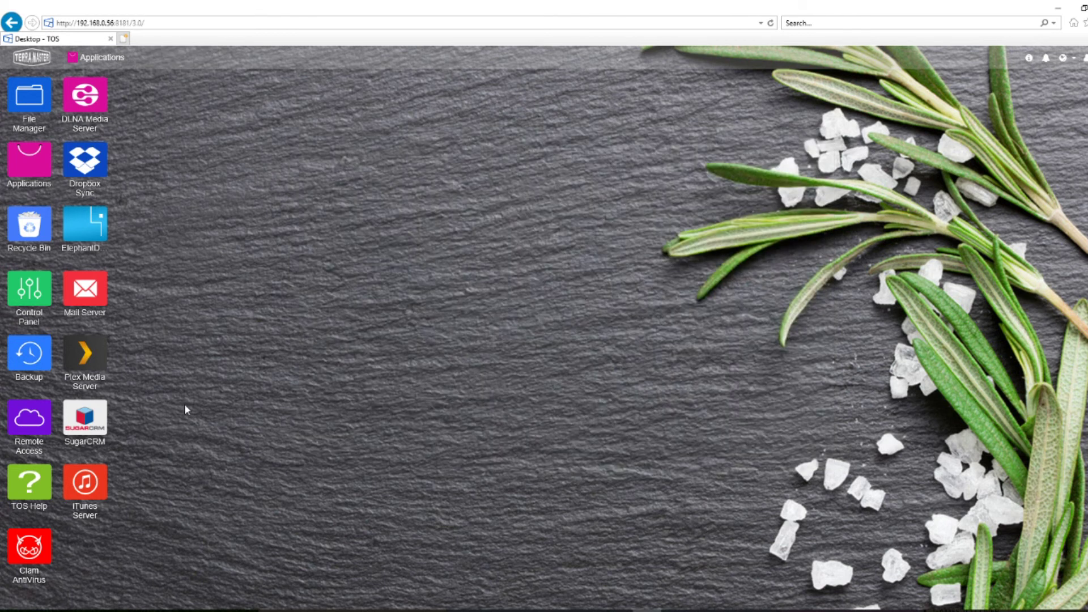
Open SugarCRM, start its setup wizard in English (US), and read through the installation requirements
click(88, 431)
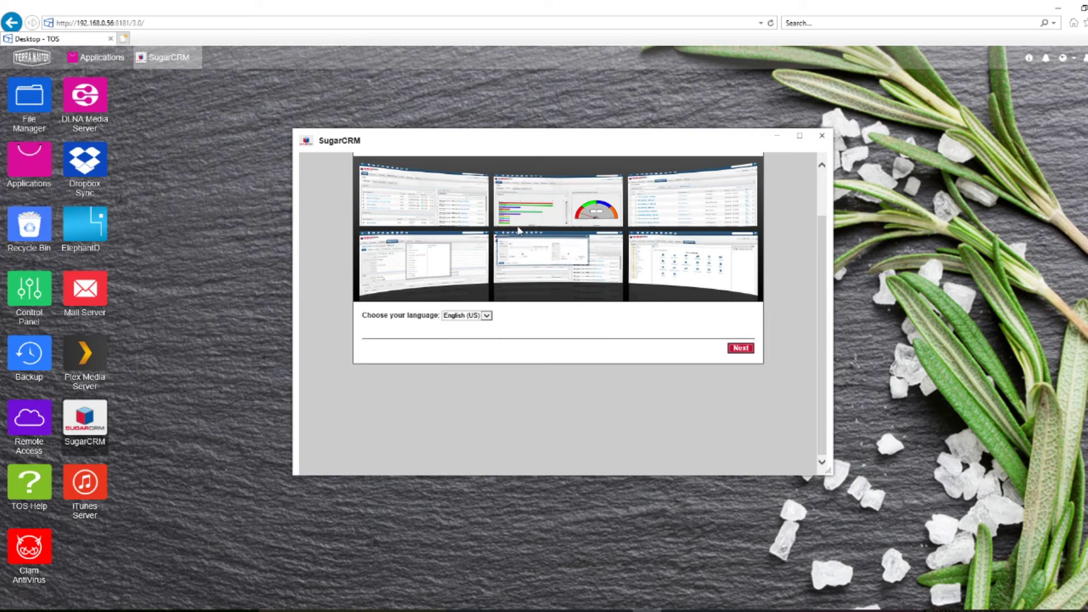
click(741, 350)
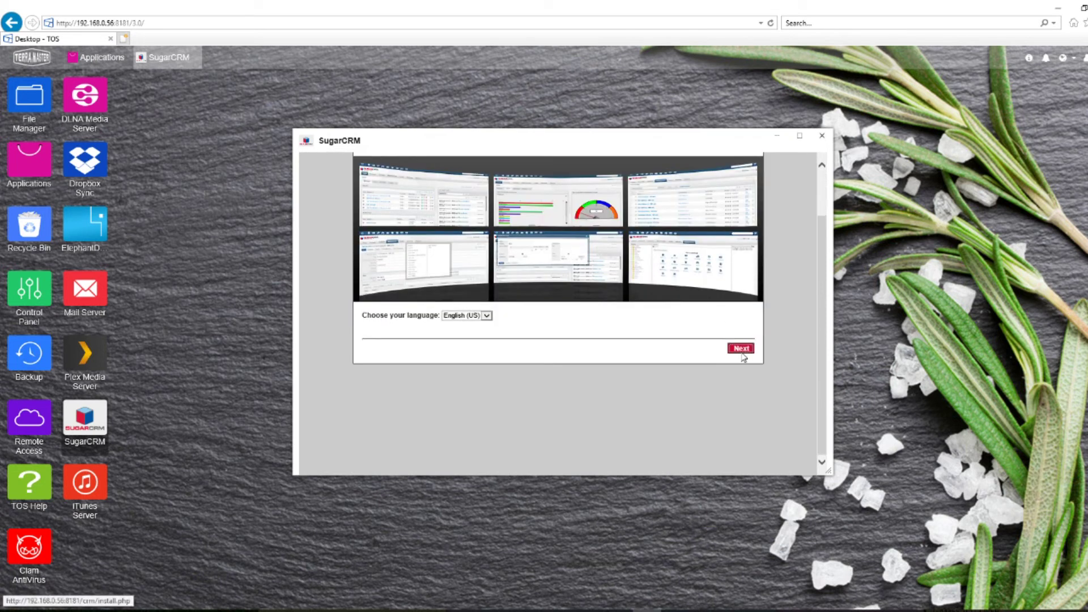
click(485, 316)
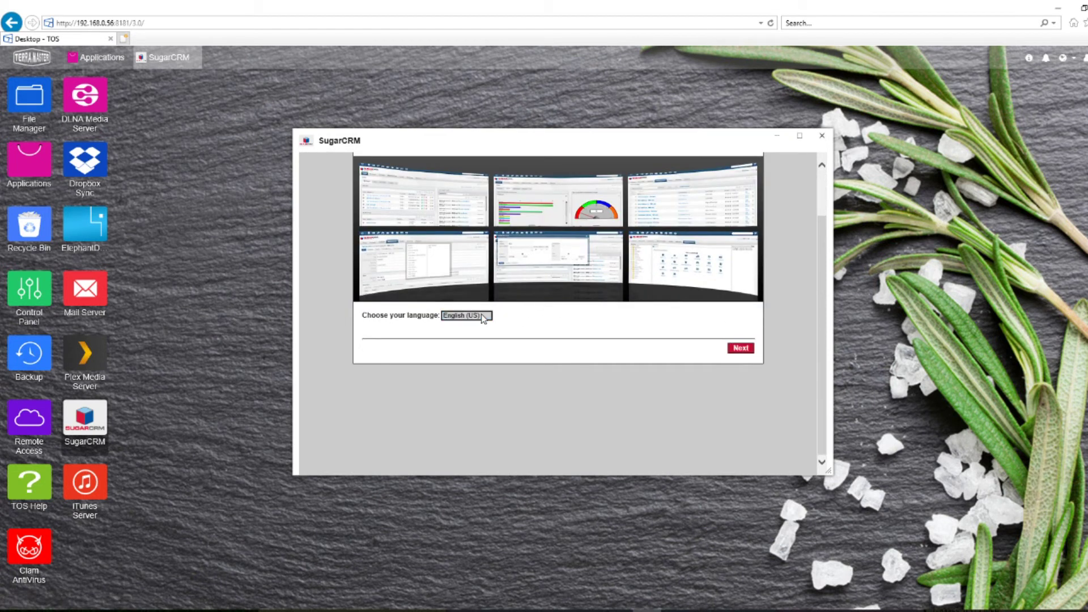
click(736, 349)
scroll(607, 289, up, 2)
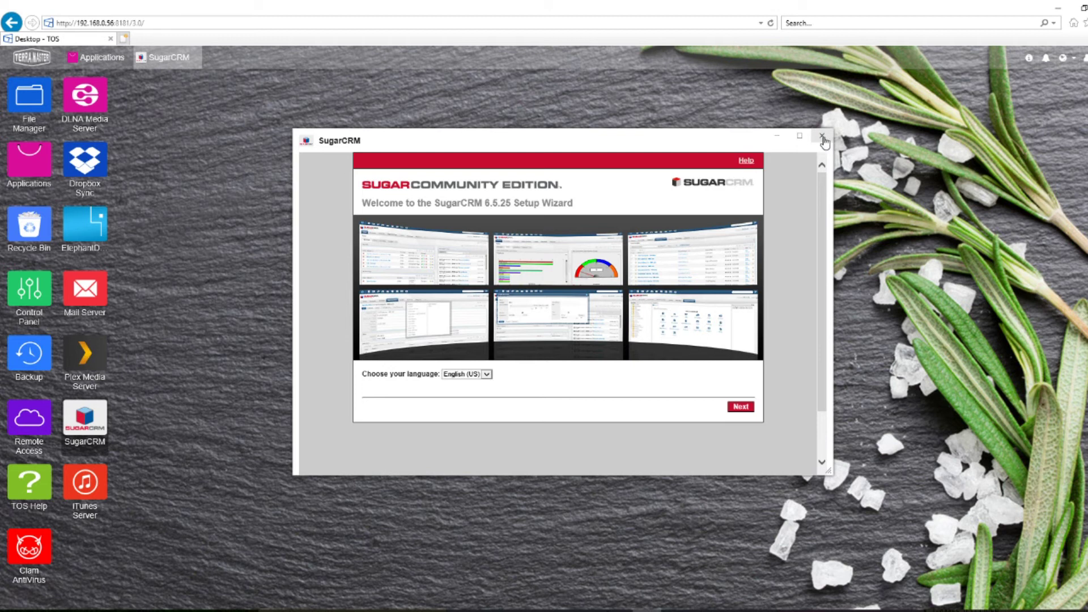
scroll(478, 286, down, 5)
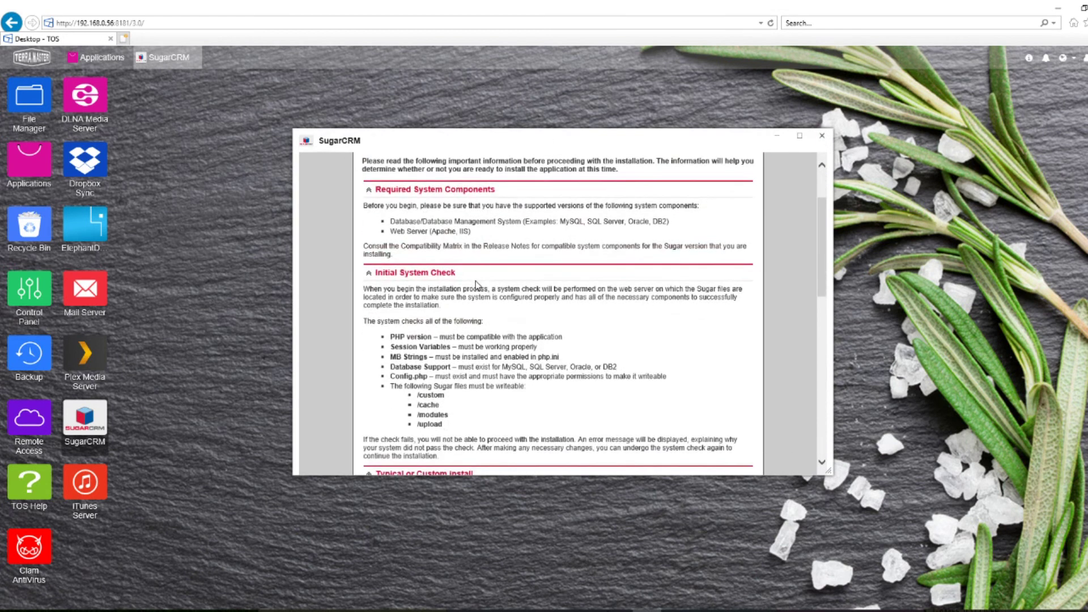
scroll(478, 286, down, 6)
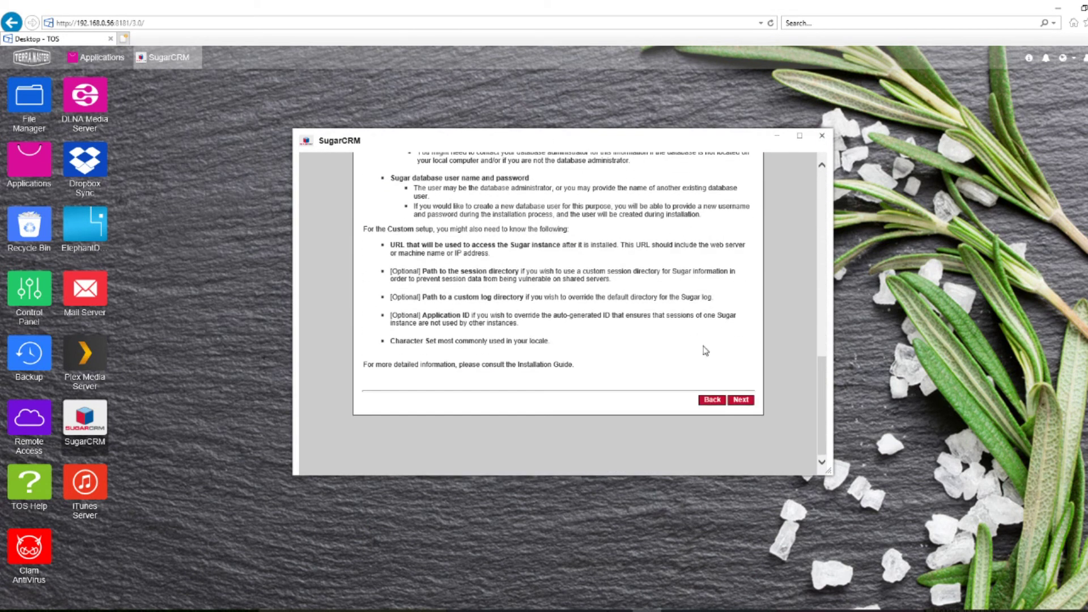
Accept the SugarCRM license, and continue with the Typical Install and the MySQL (mysqli extension) database type
click(741, 400)
click(368, 396)
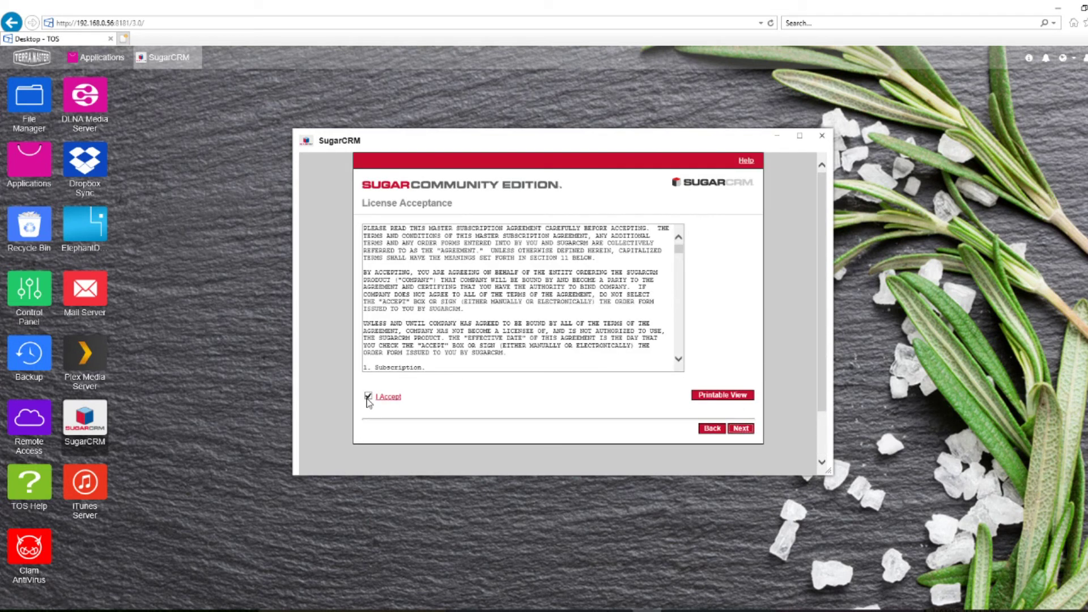
click(741, 428)
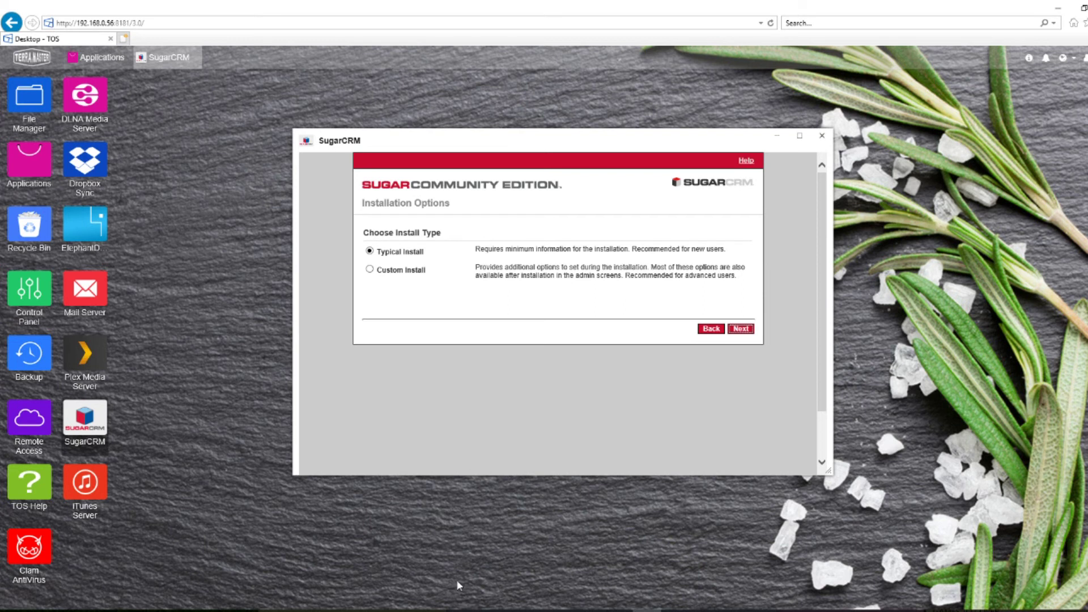
click(741, 329)
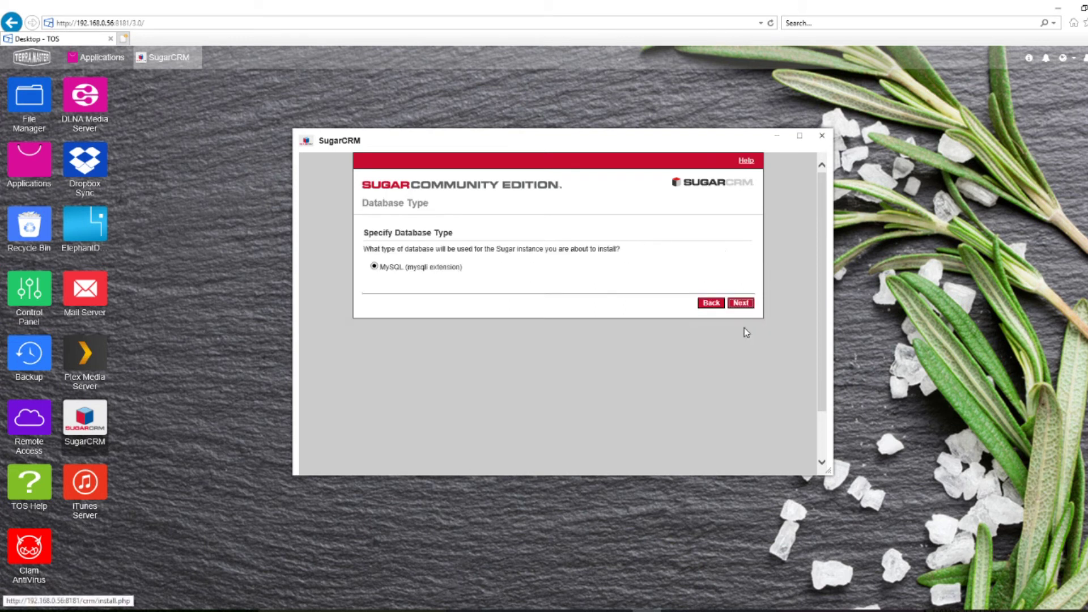
click(740, 303)
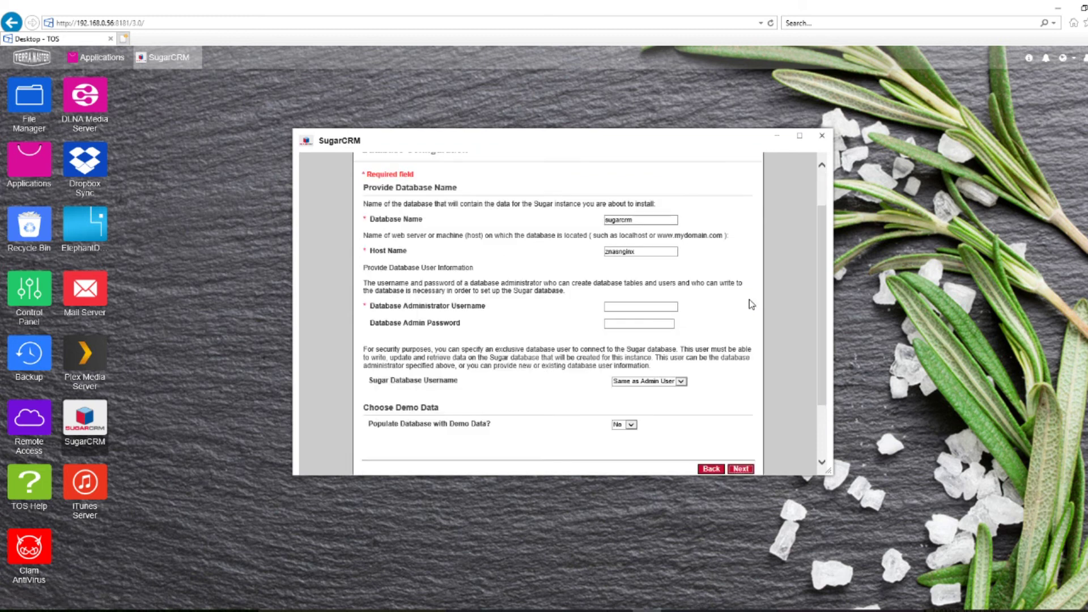
Try to submit the SugarCRM database configuration without administrator credentials, review the form's required fields, and close the window
click(739, 468)
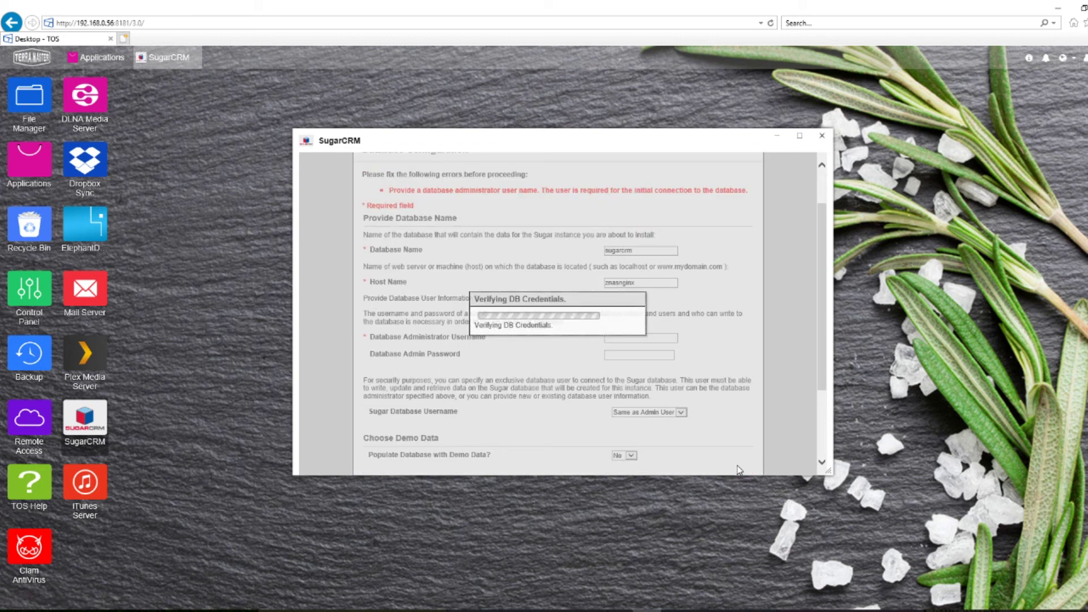
scroll(650, 356, down, 2)
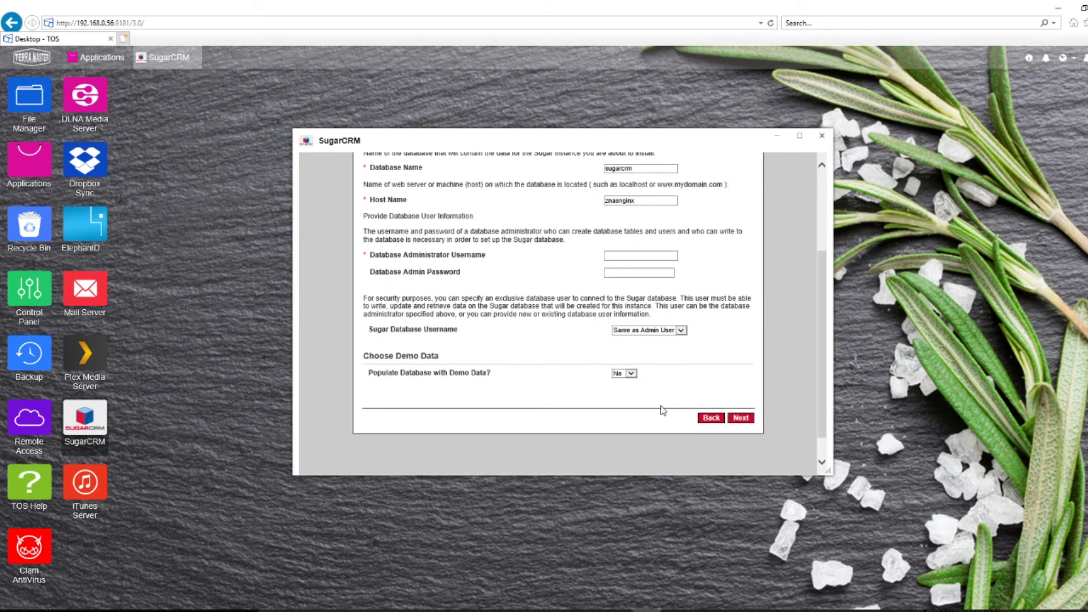
scroll(622, 364, up, 2)
scroll(644, 368, up, 1)
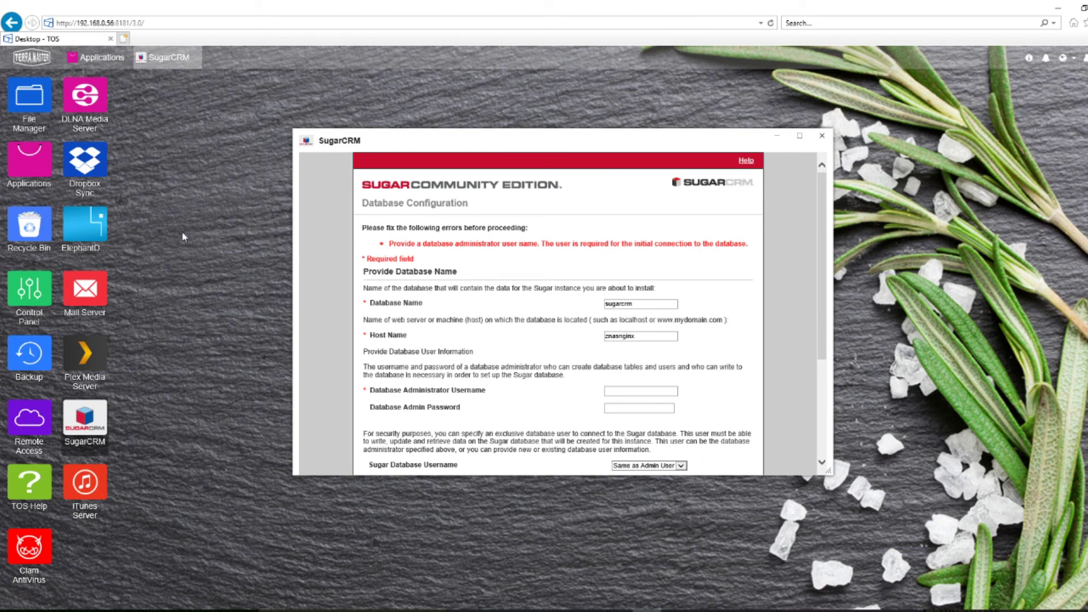
click(822, 135)
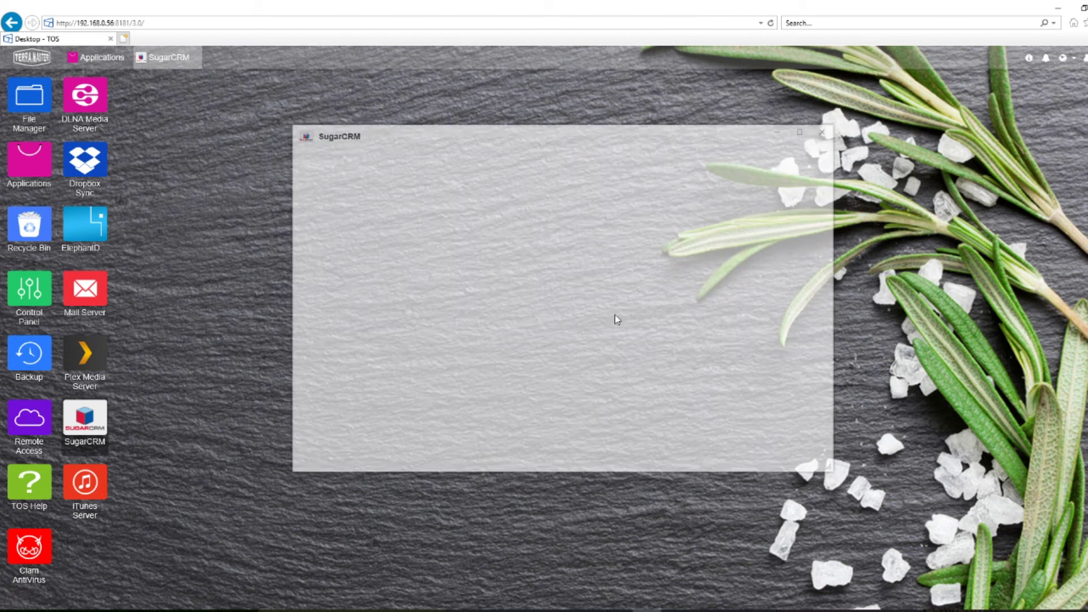
Open the iTunes Server settings, try moving the appdata directory to the enabled directories, and close the window without applying
click(93, 487)
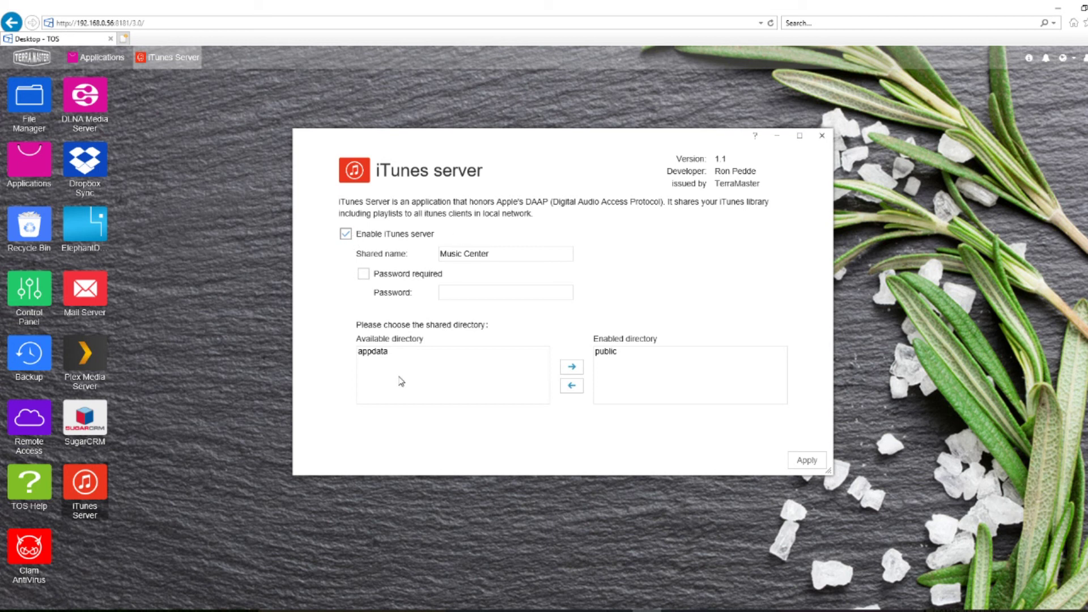
click(389, 357)
click(571, 367)
click(822, 136)
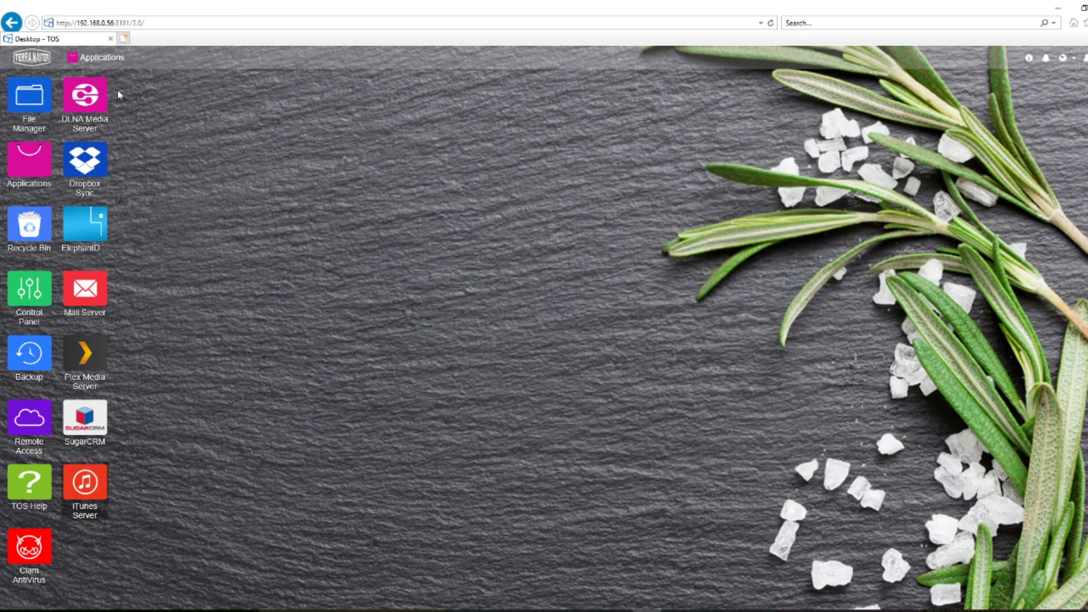
Try to send Java Virtual Machine to the desktop from the full applications list, and look through the entries above it
click(37, 155)
scroll(560, 293, up, 5)
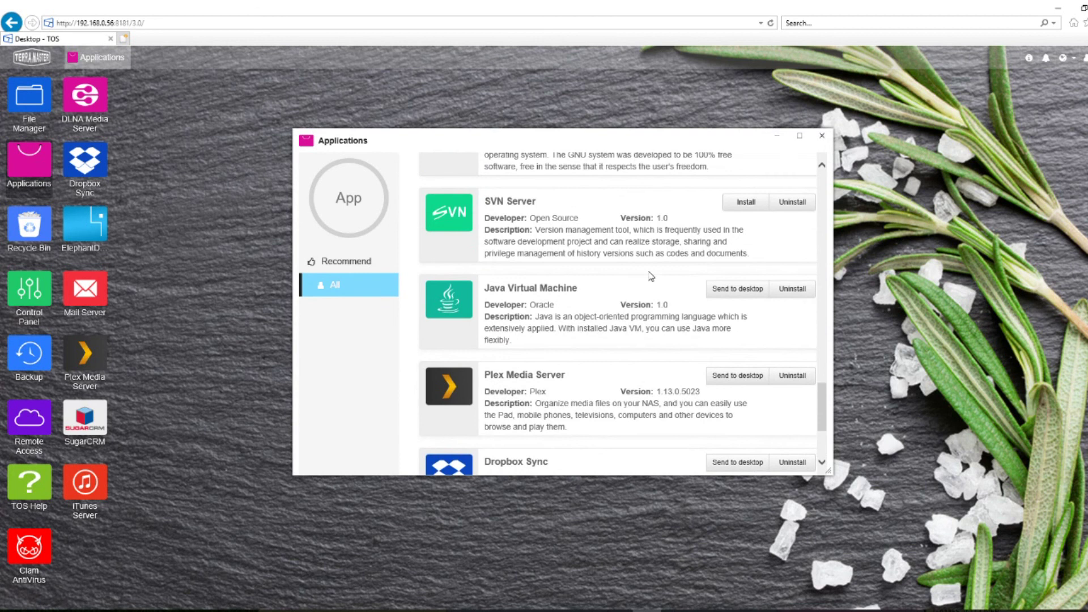
click(719, 293)
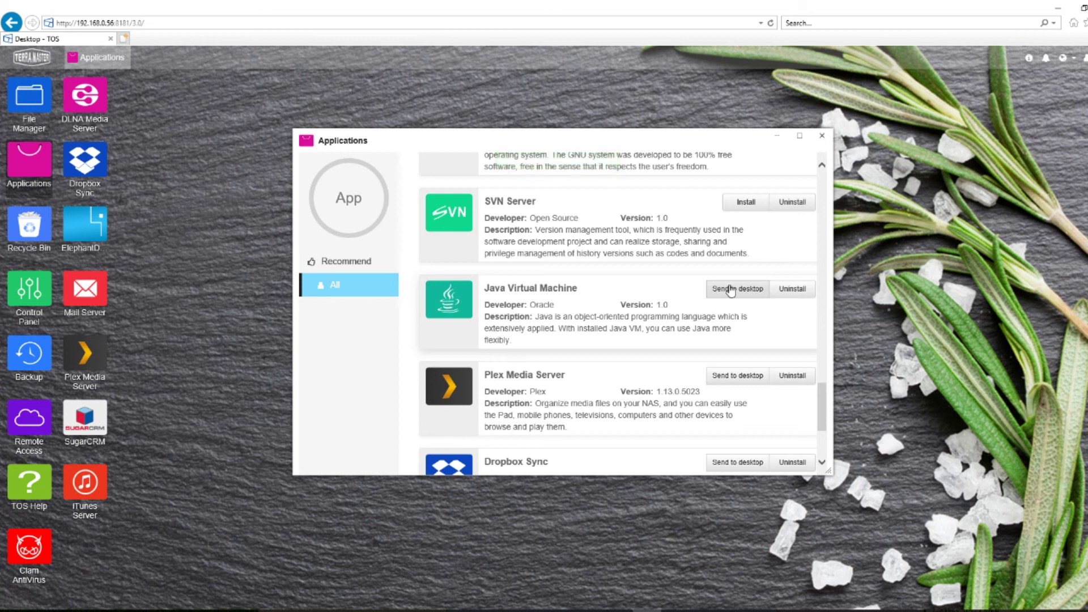
scroll(681, 351, up, 3)
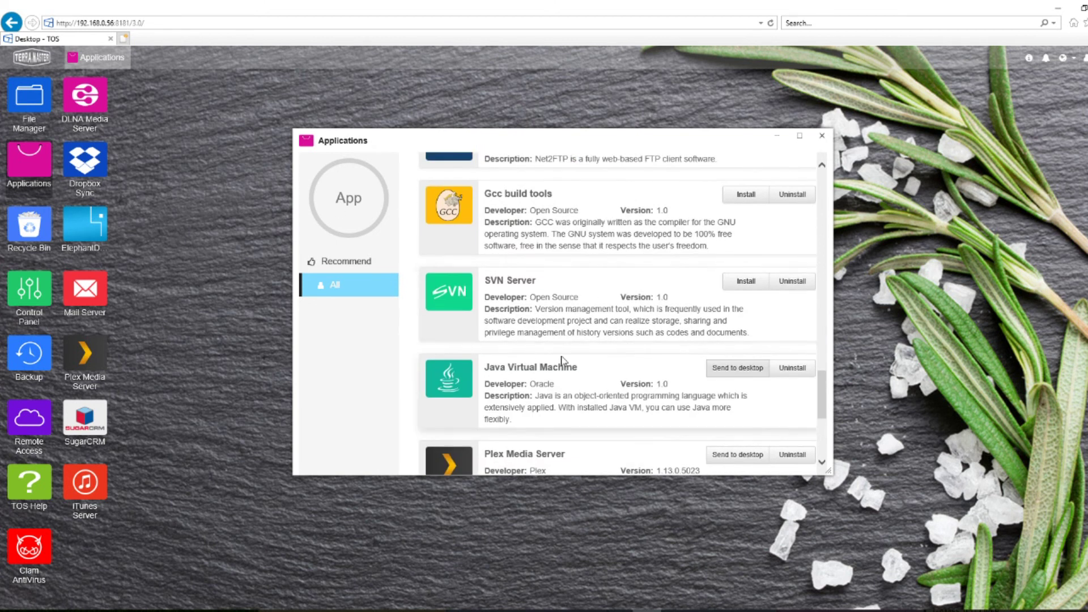
scroll(564, 372, up, 1)
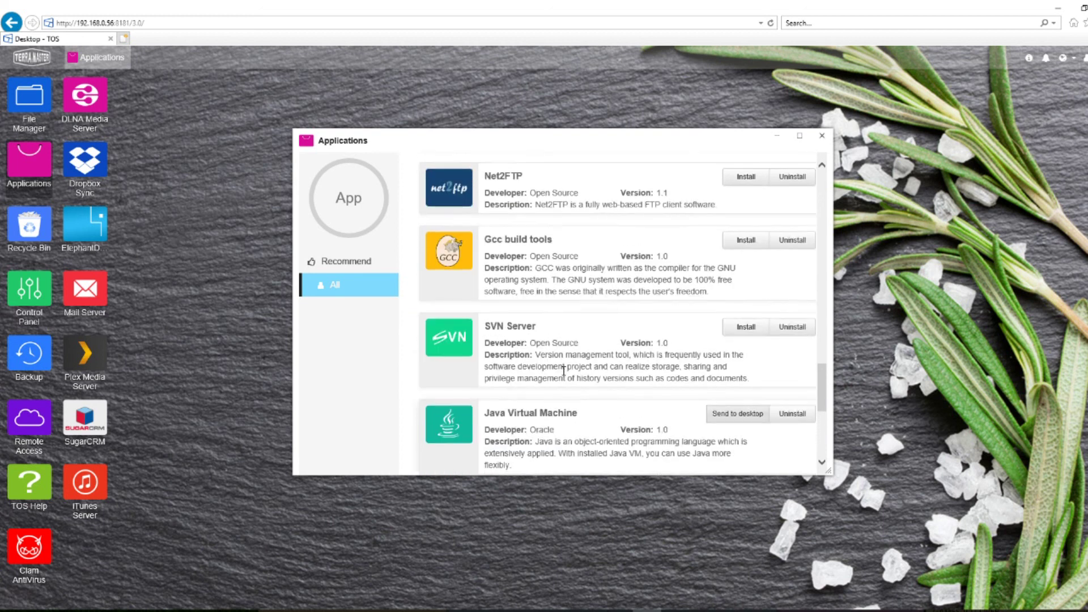
Install Aria2 from the full applications list
scroll(534, 378, up, 4)
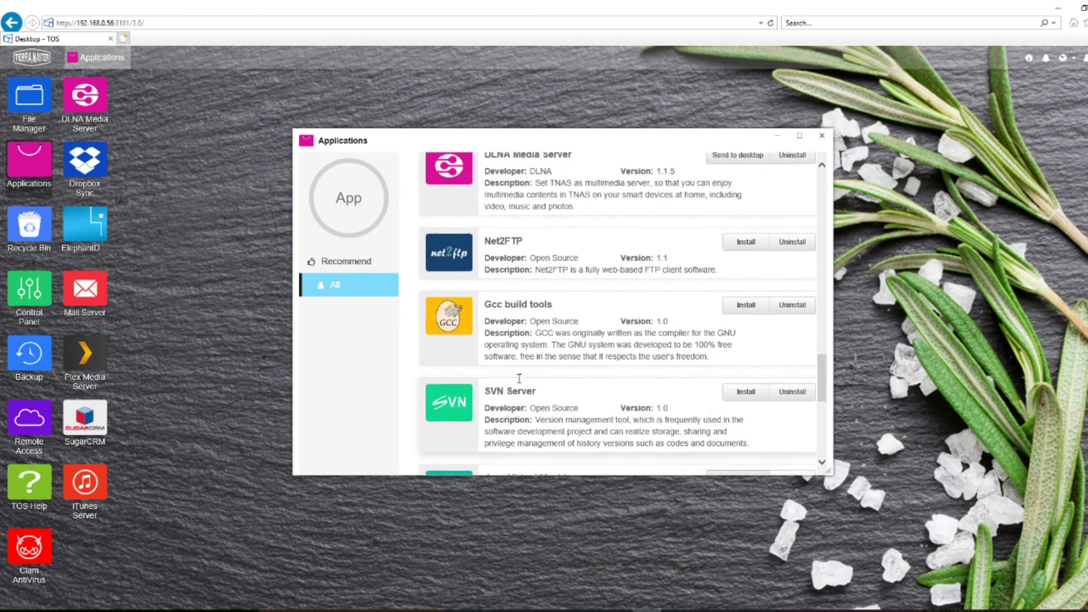
scroll(518, 378, up, 1)
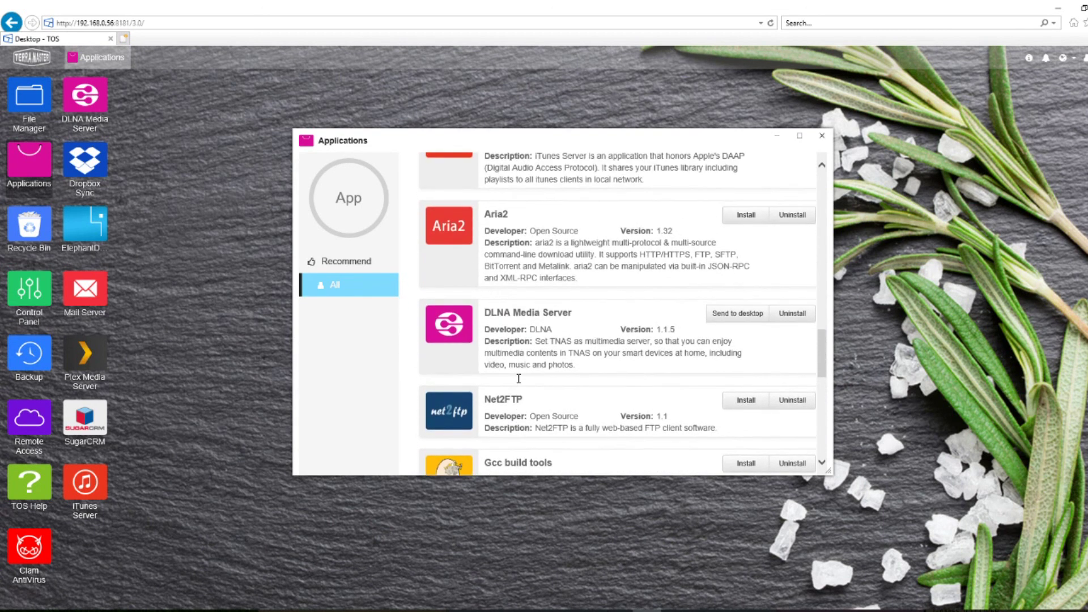
scroll(516, 363, up, 1)
click(746, 278)
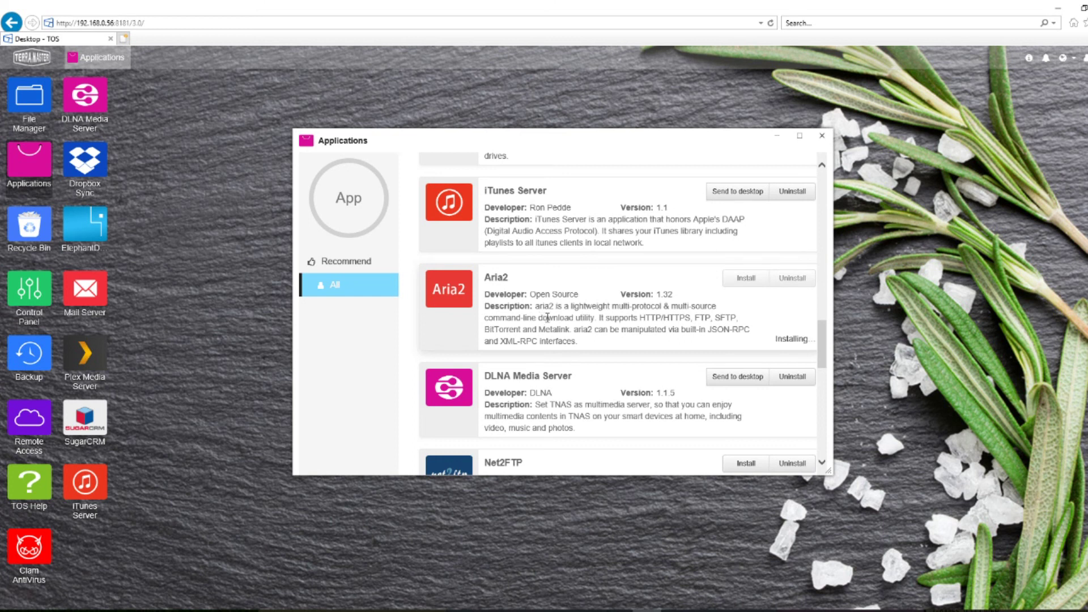
Look through the full applications list from beginning to end to review the available apps and their descriptions
scroll(548, 317, up, 2)
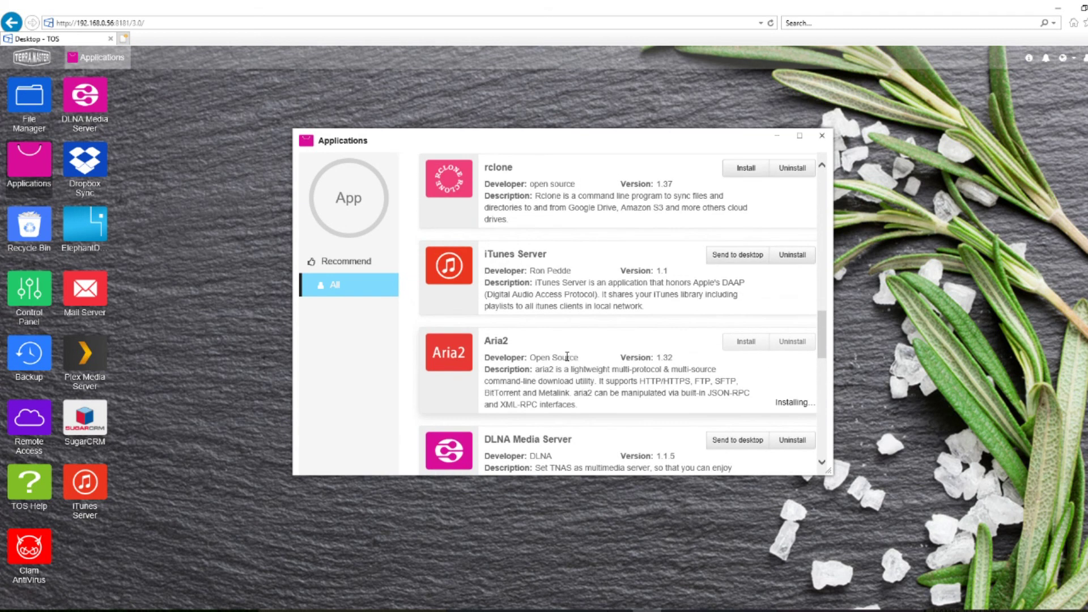
scroll(567, 356, up, 3)
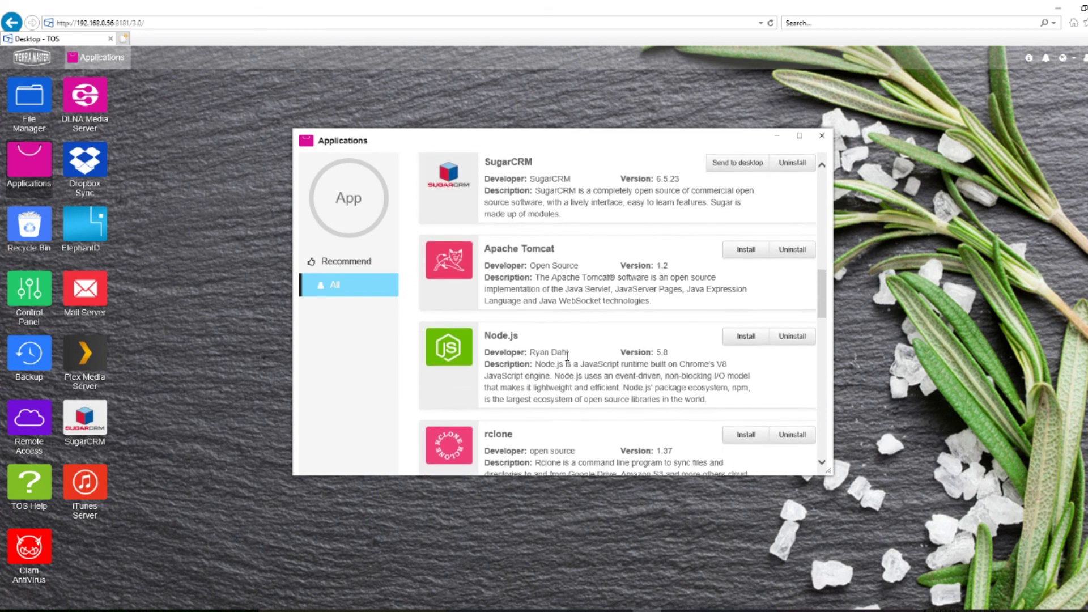
scroll(566, 354, up, 5)
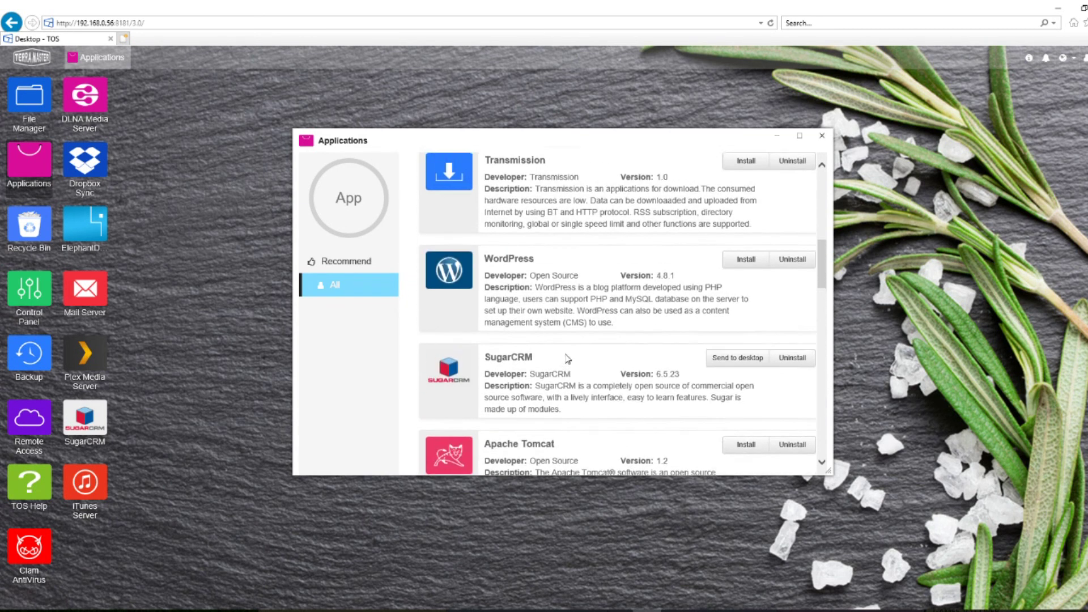
scroll(566, 354, up, 5)
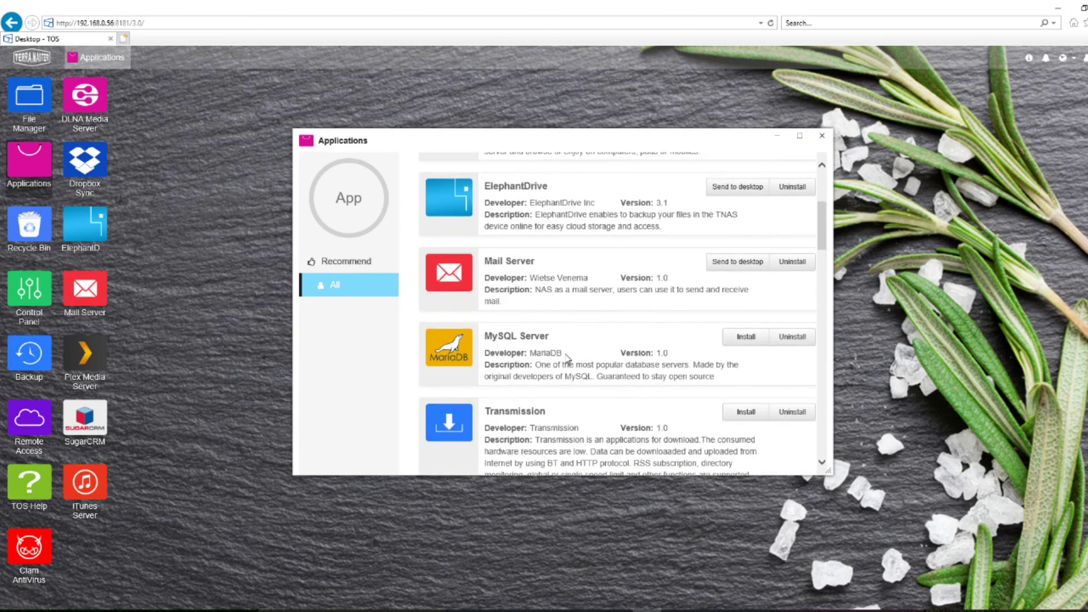
scroll(566, 353, up, 3)
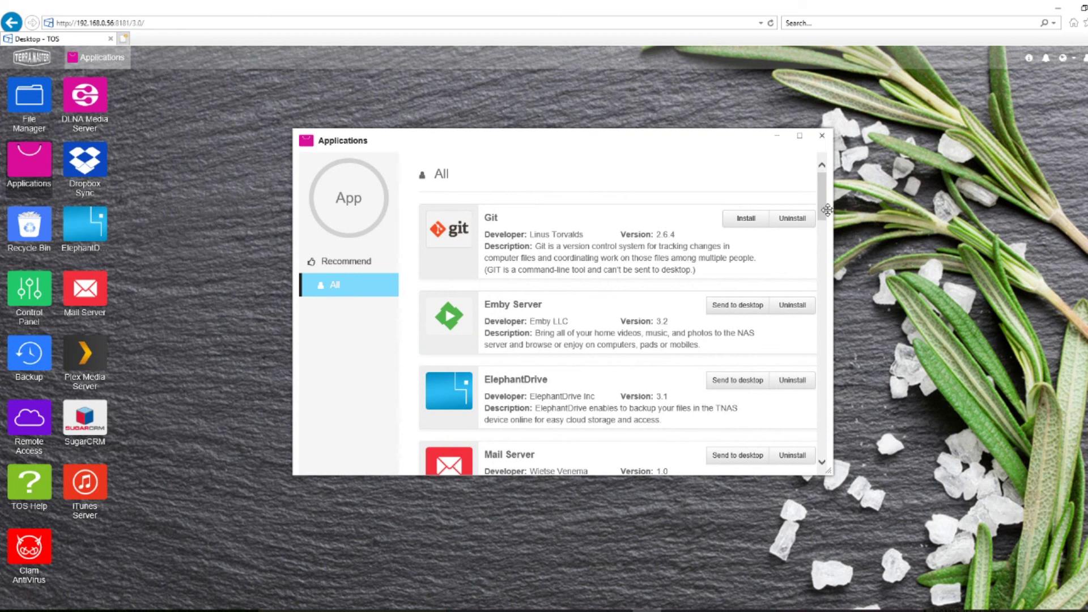
drag(822, 203, 838, 314)
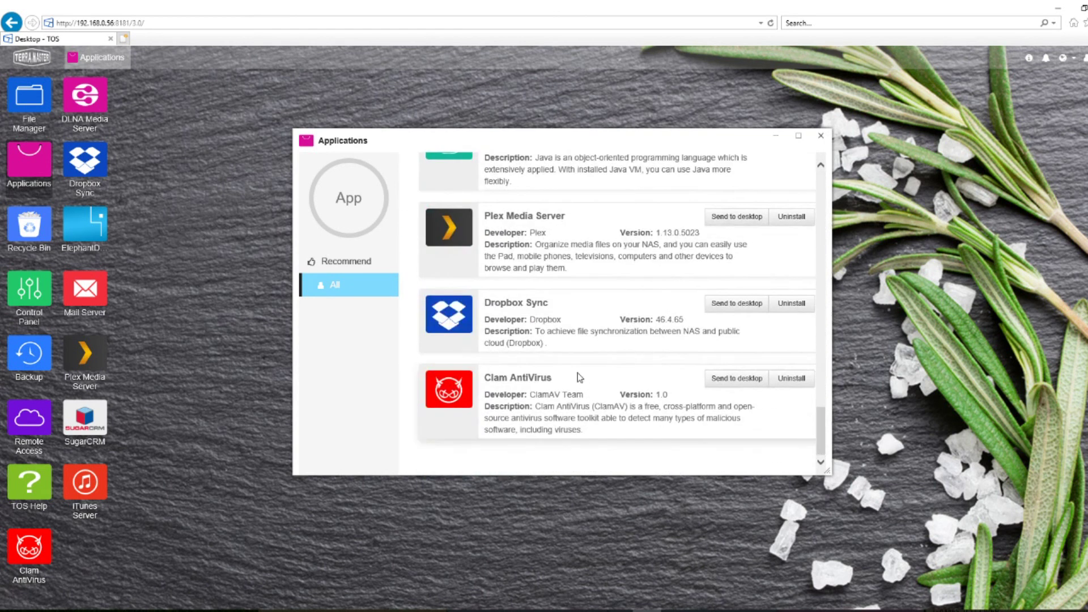
scroll(583, 381, up, 10)
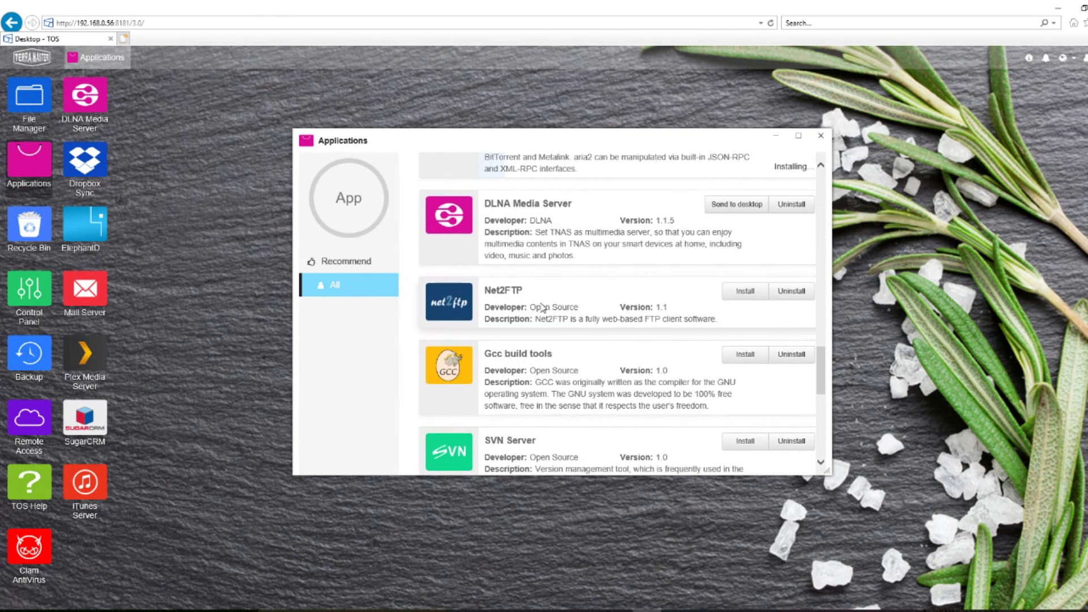
scroll(542, 304, up, 3)
scroll(542, 306, up, 2)
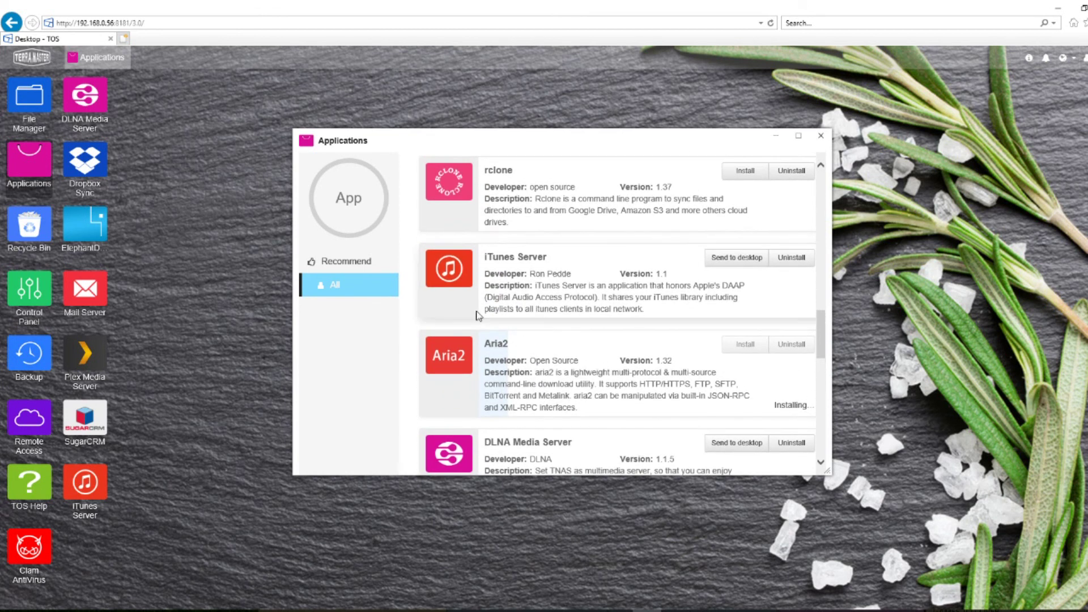
Install rclone, and look at the Node.js and Apache Tomcat entries above it
scroll(602, 294, up, 2)
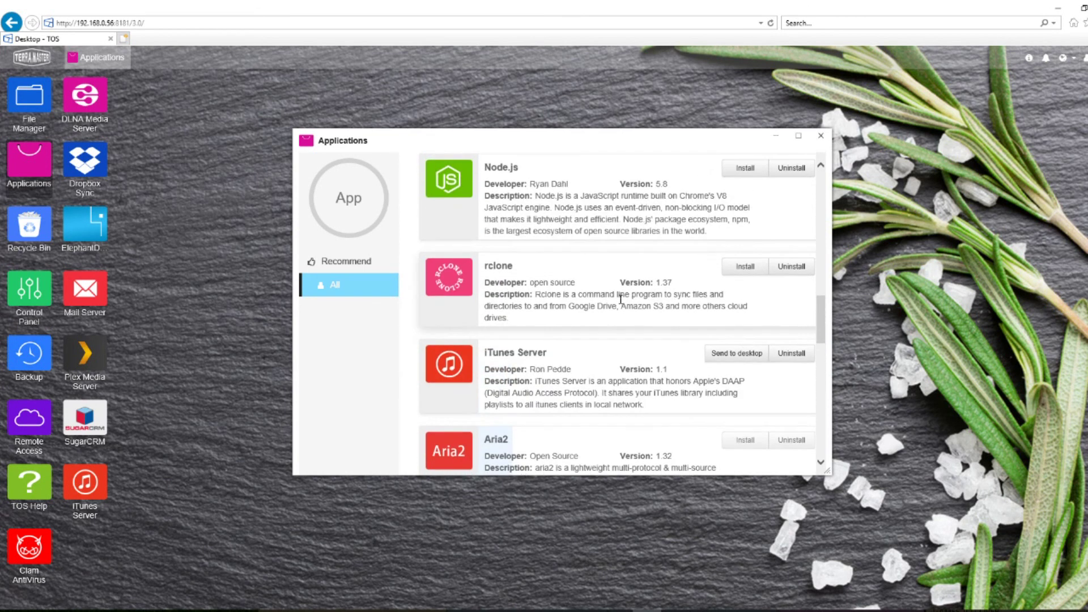
scroll(622, 302, up, 1)
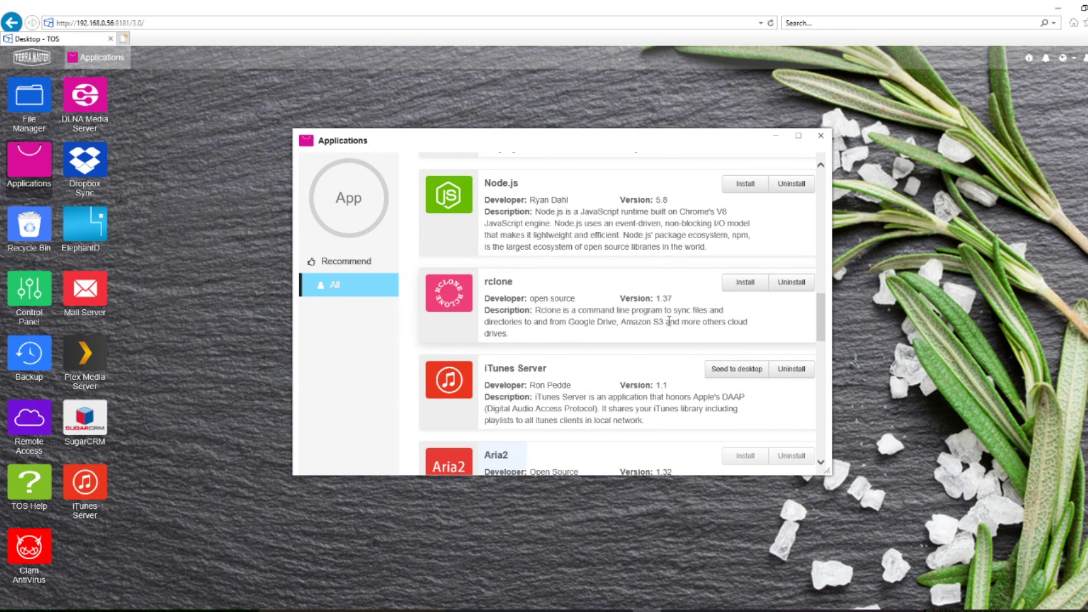
click(738, 281)
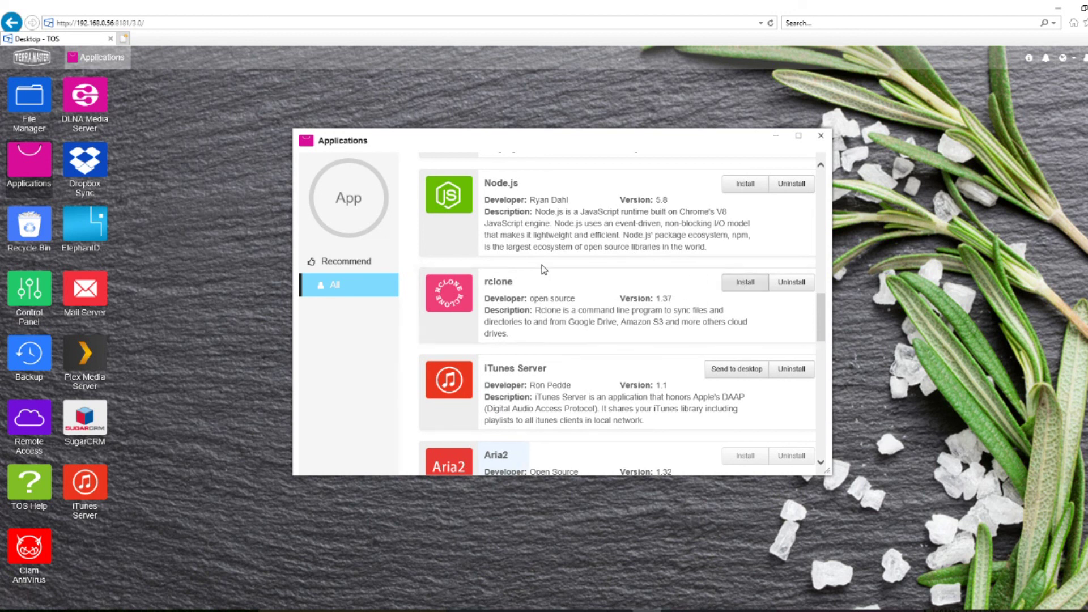
scroll(553, 300, up, 3)
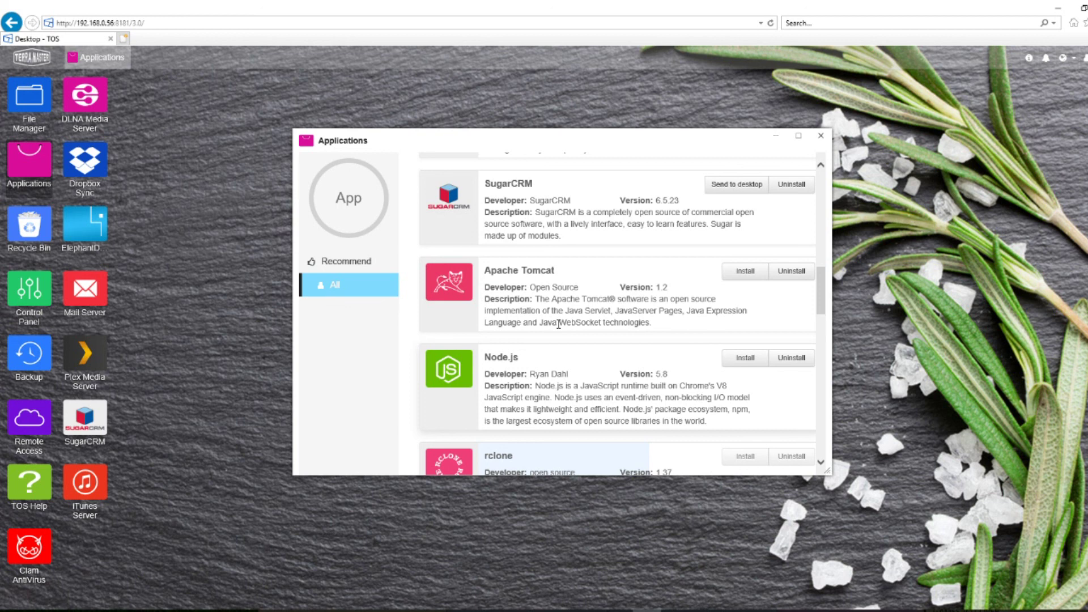
Switch to the Chrome window with the F4-220 page and sign in to the Synology NetworkDrive as admin with the account password
mouse_move(109, 587)
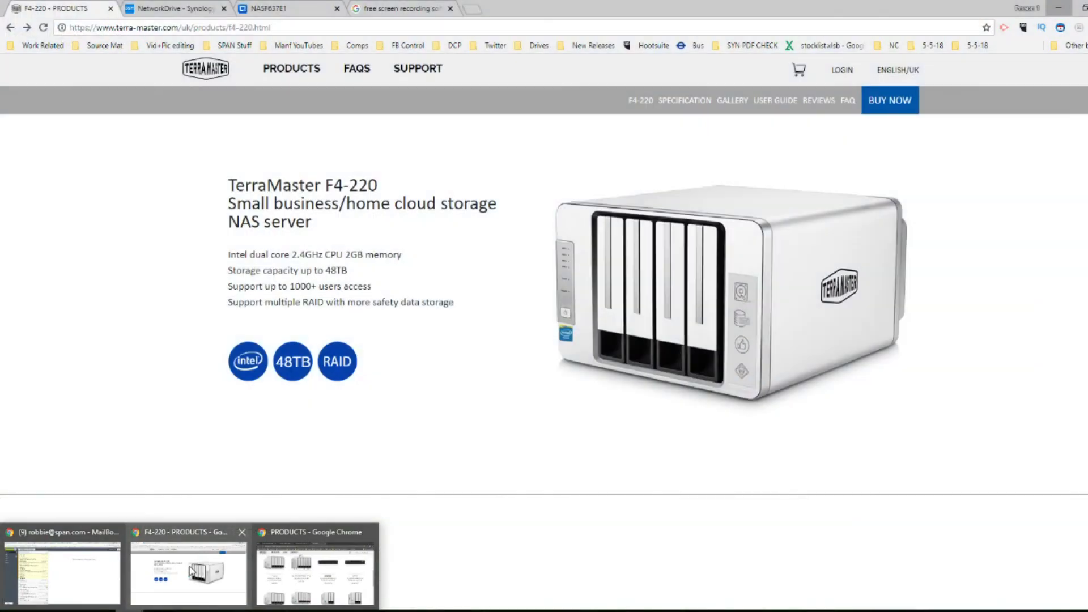
click(192, 572)
click(144, 7)
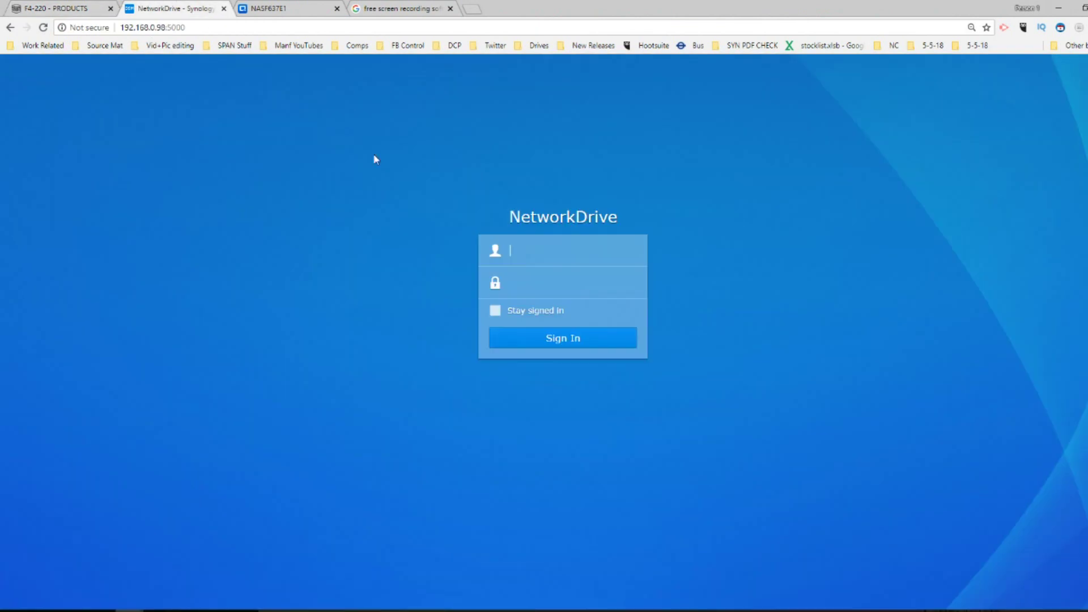
click(551, 248)
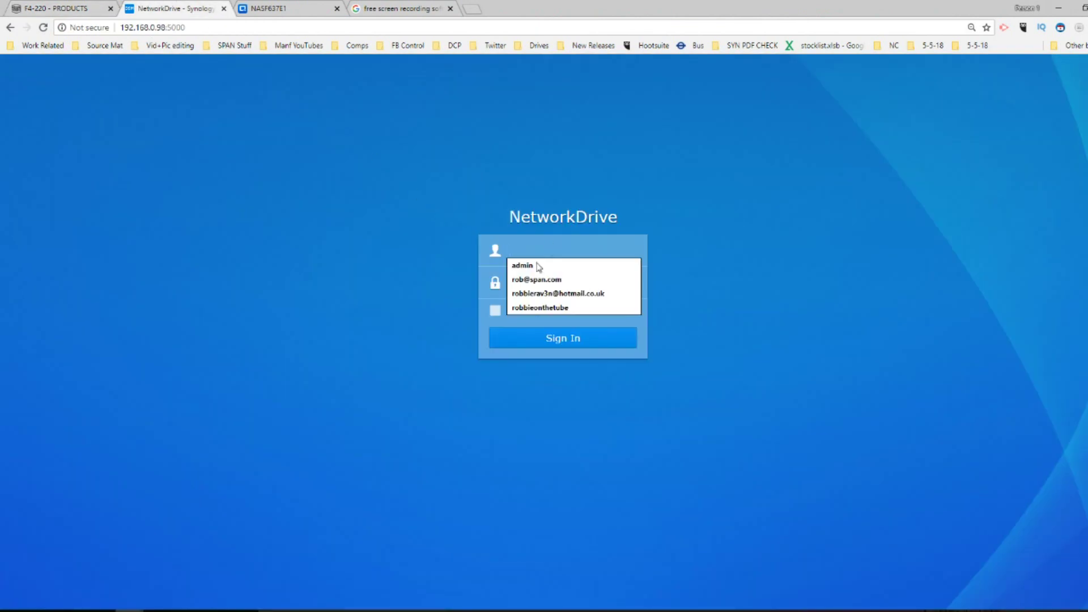
click(558, 265)
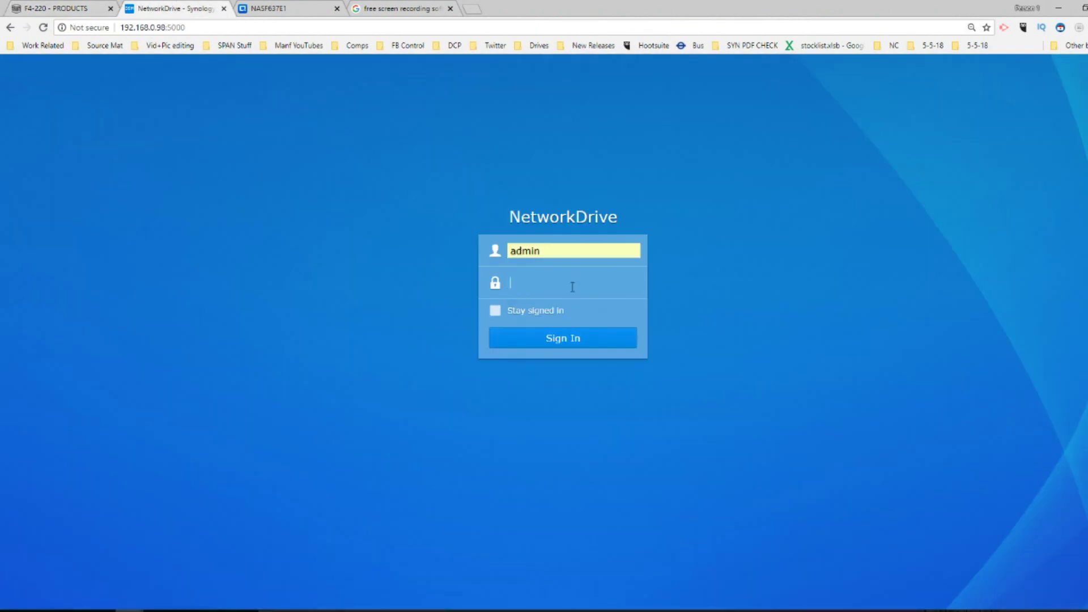
text(********)
key(Return)
Open the QNAP NAS page and log in as admin with the account password
click(286, 8)
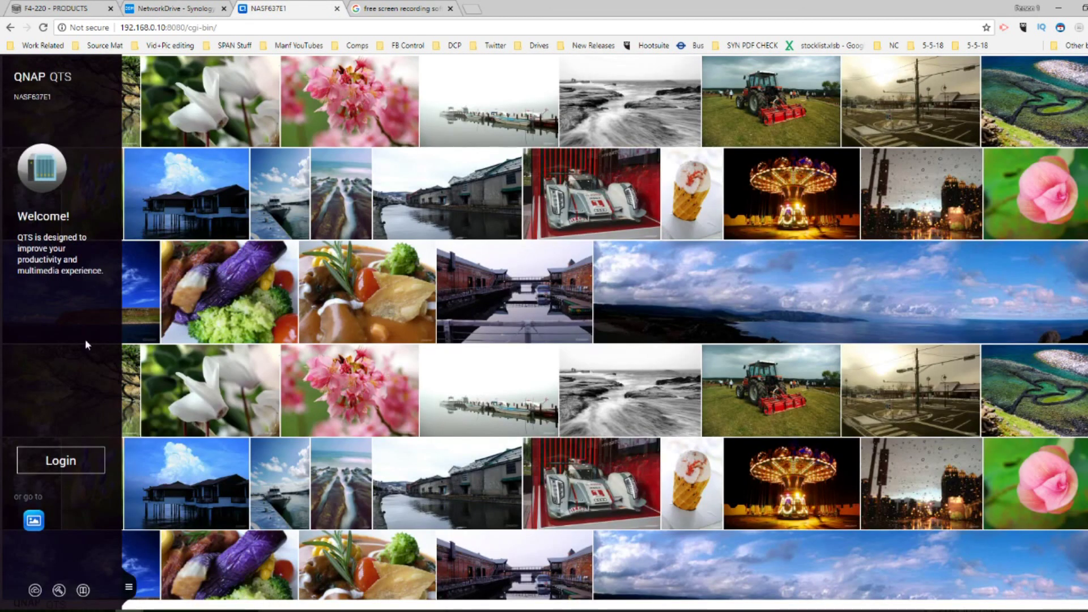
click(61, 461)
key(BackSpace)
key(BackSpace)
key(BackSpace)
key(BackSpace)
key(BackSpace)
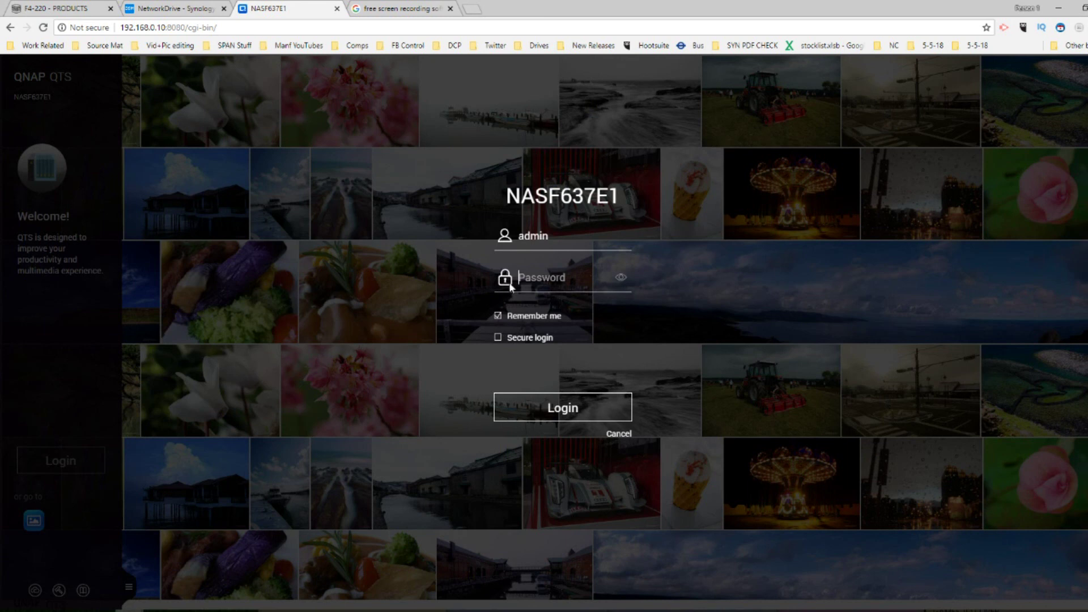
text(**********)
key(Return)
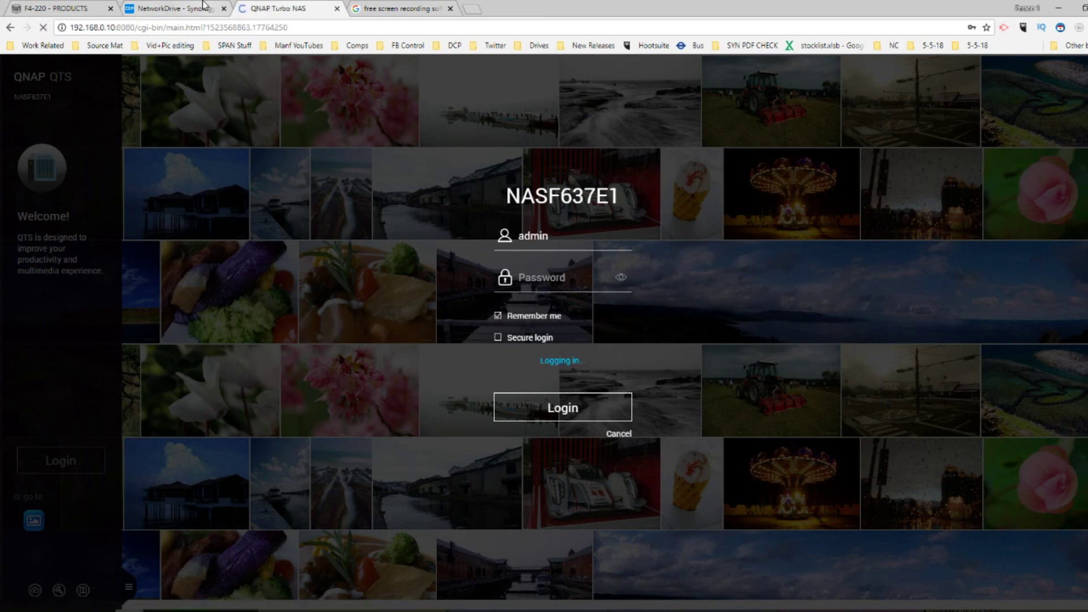
Check the Synology desktop, and clear the QNAP desktop by accepting the file system check, dismissing the firmware update and closing Storage & Snapshots
click(204, 4)
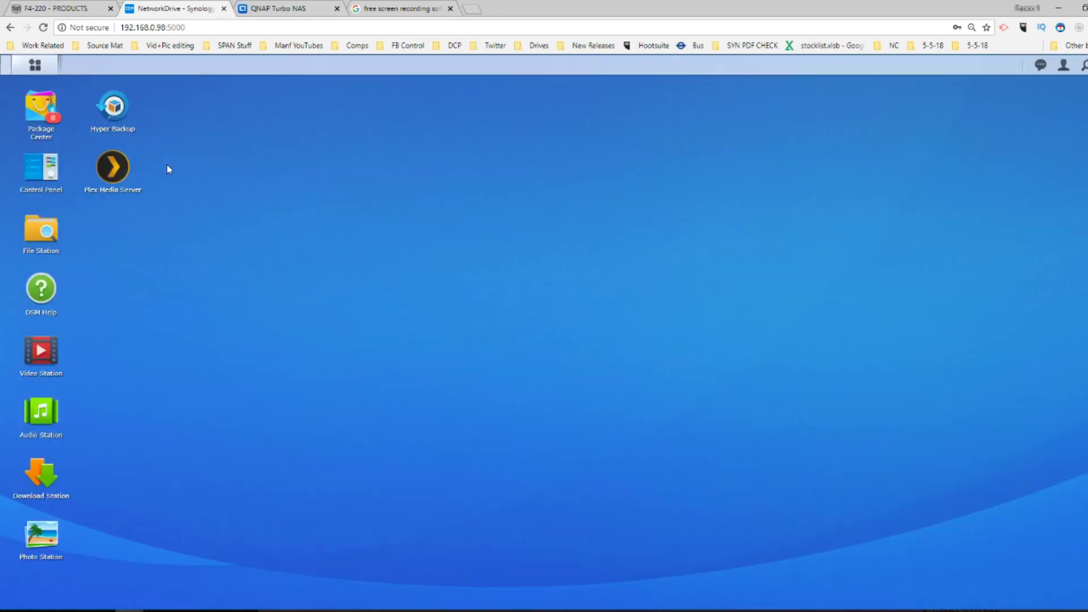
click(295, 7)
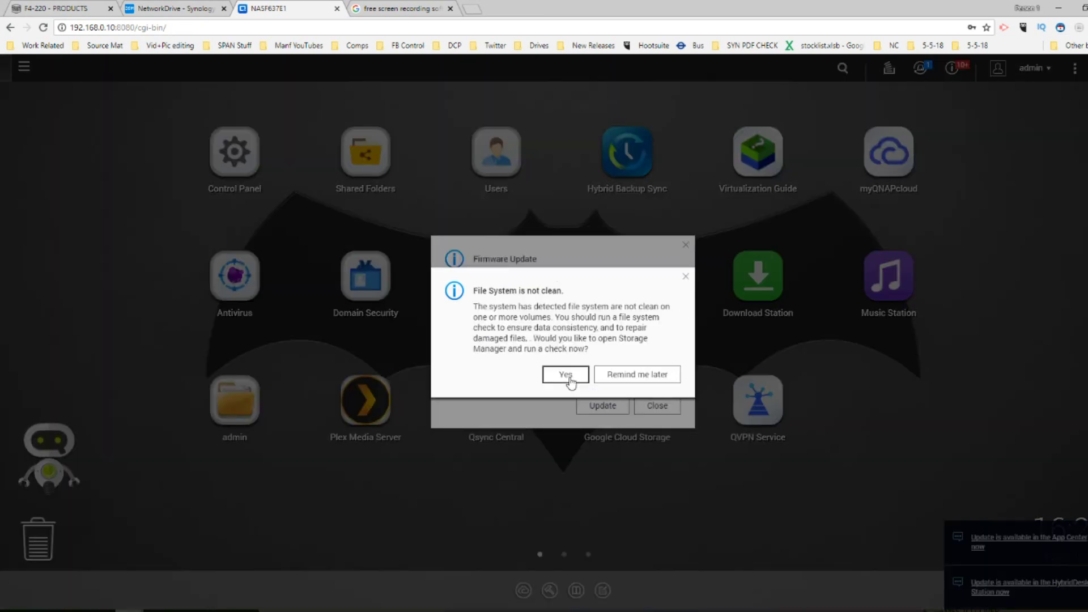
click(567, 376)
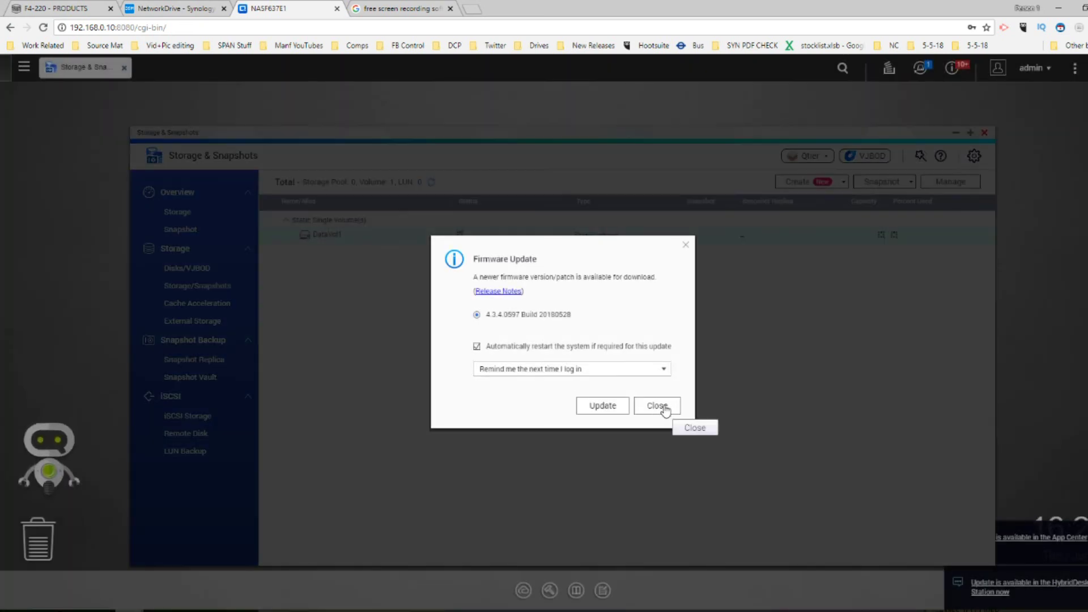
click(659, 407)
click(984, 132)
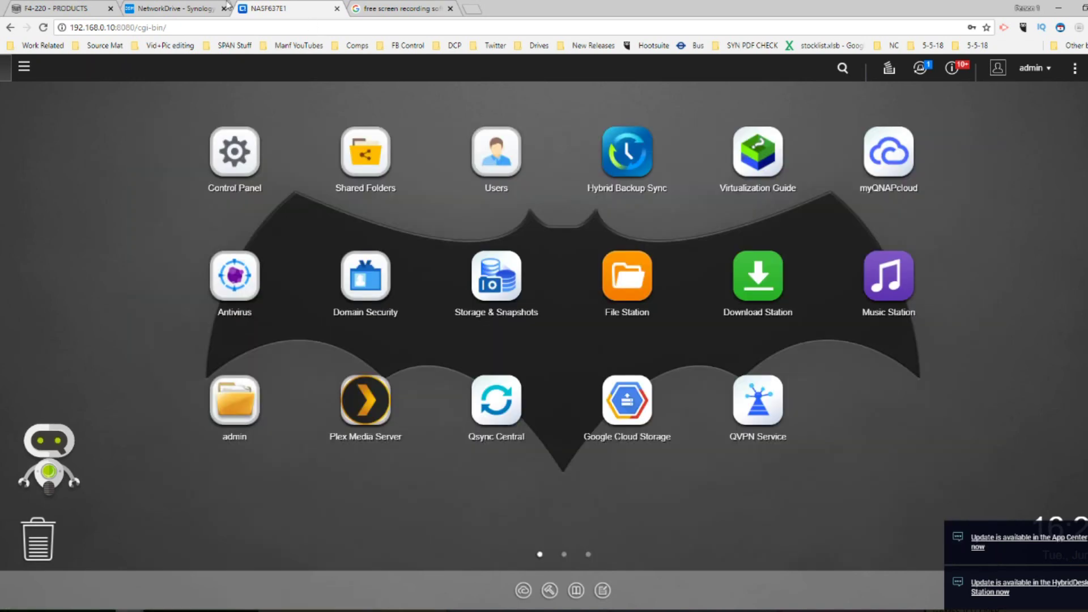
View the installed applications in the Synology main menu and return to its desktop
click(176, 8)
click(35, 67)
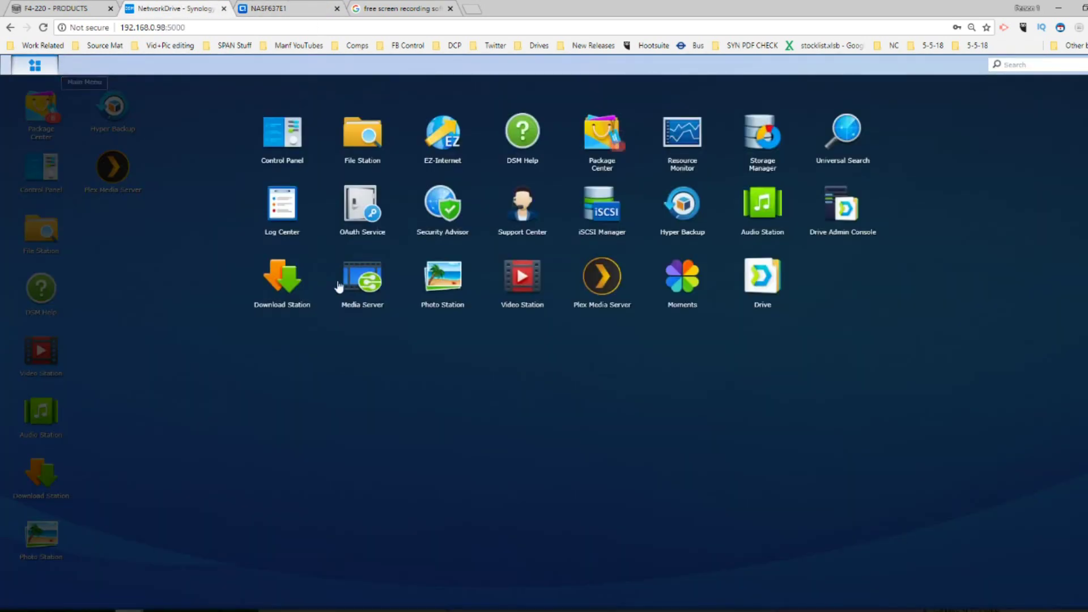
click(439, 423)
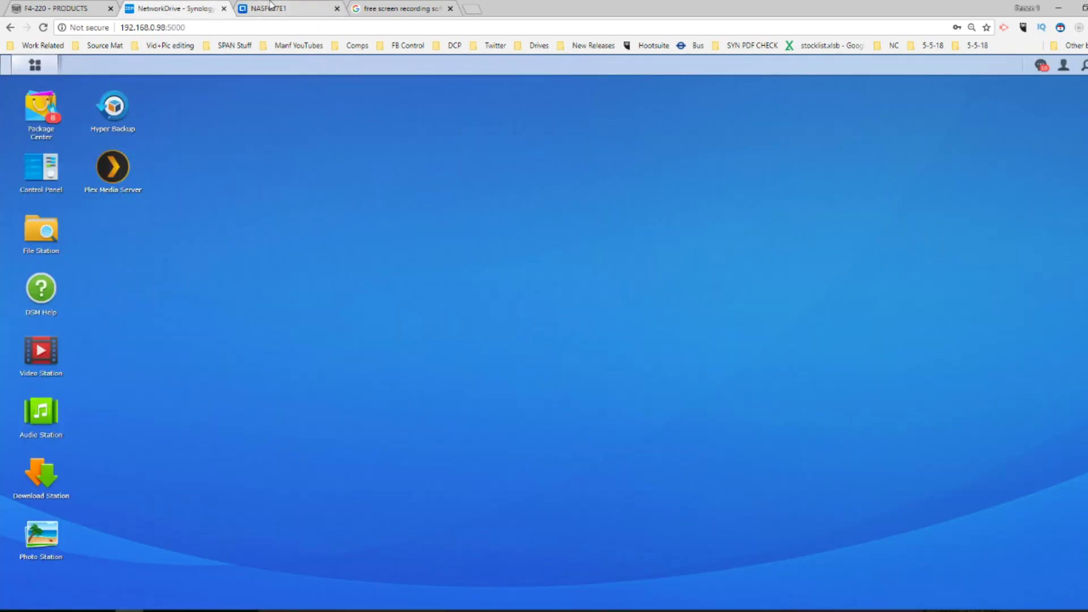